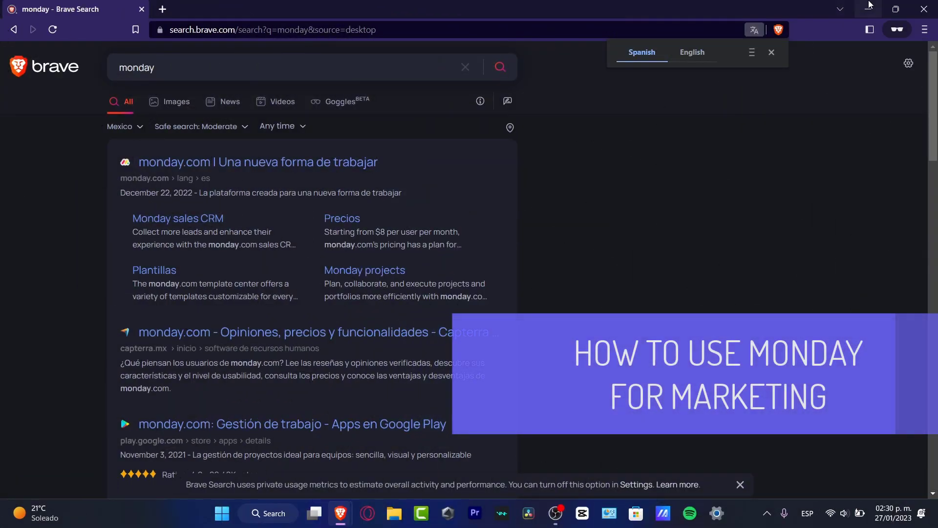
- Dismiss the translate offer and open the 'monday.com | Una nueva forma de trabajar' result
left_click(771, 53)
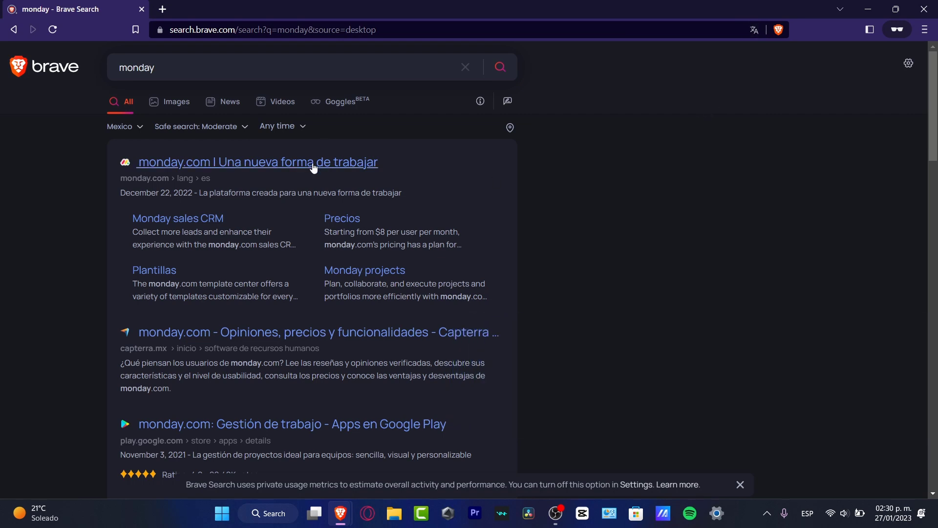
left_click(372, 163)
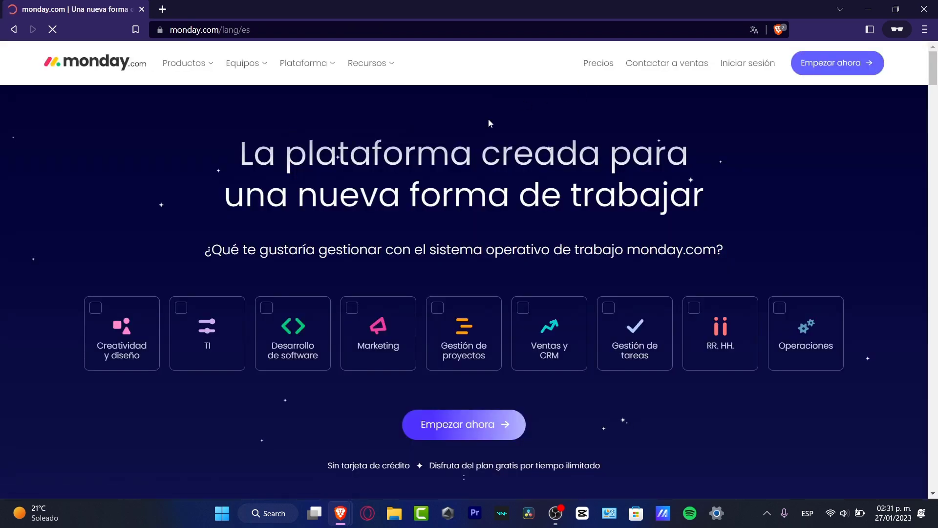
- Switch monday.com to English from the footer language picker, then open Get Started's work email field
scroll(573, 156, "down", 10)
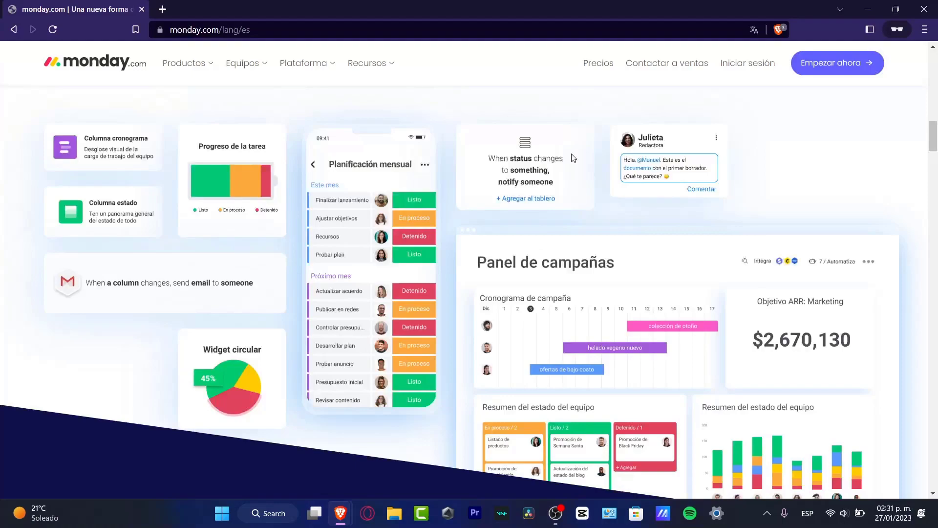
scroll(573, 157, "down", 20)
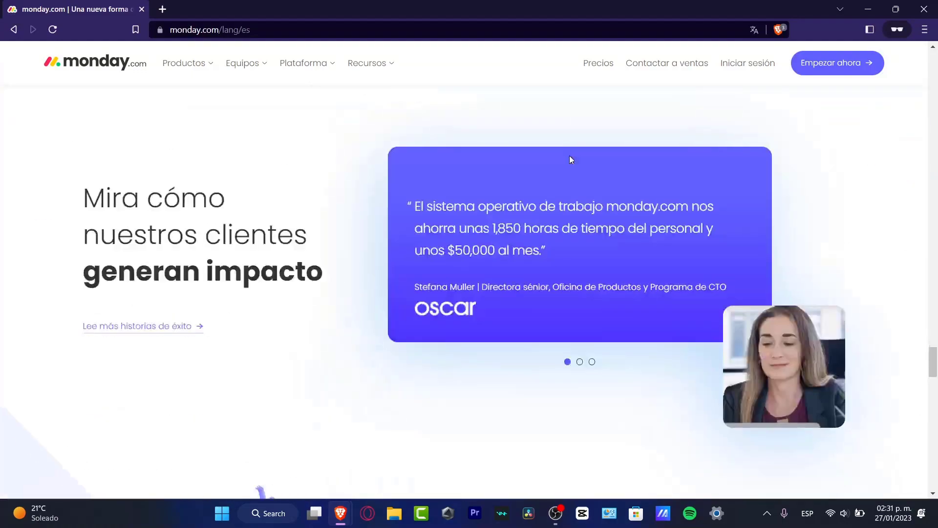
scroll(569, 156, "down", 15)
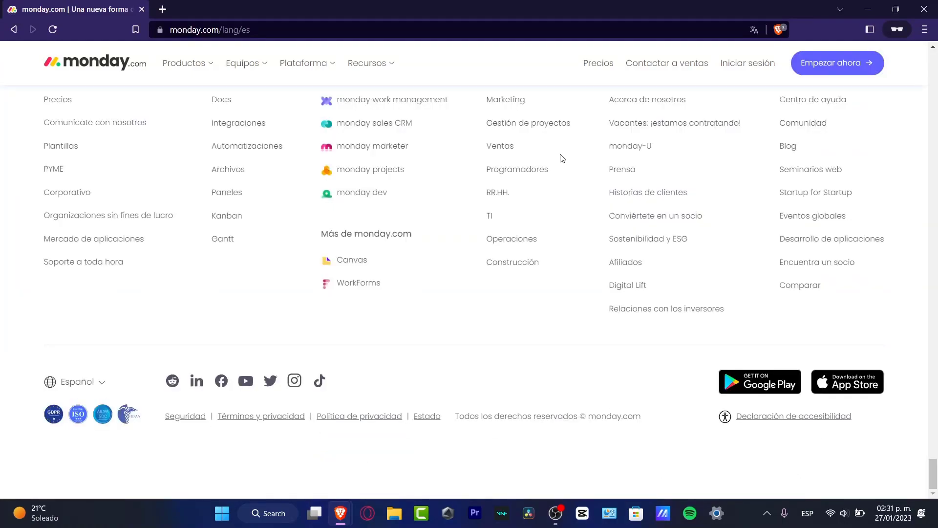
left_click(98, 388)
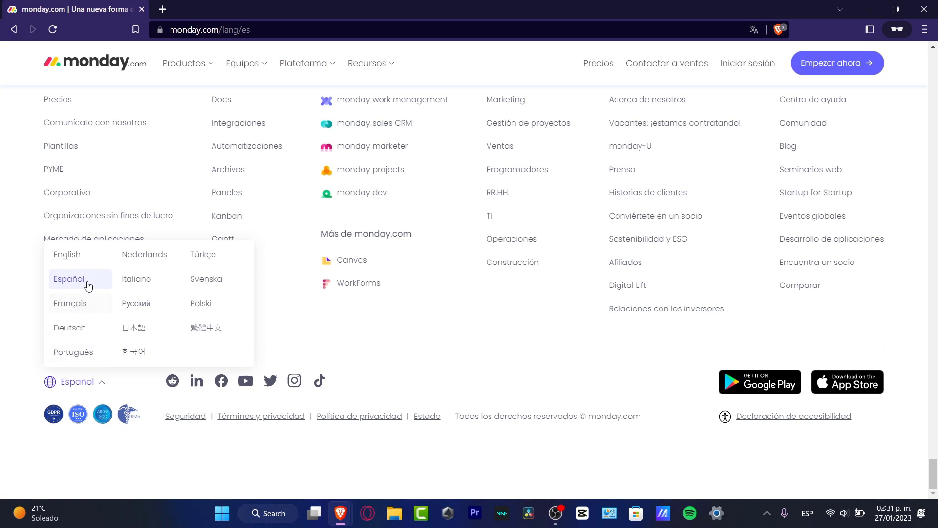
left_click(83, 257)
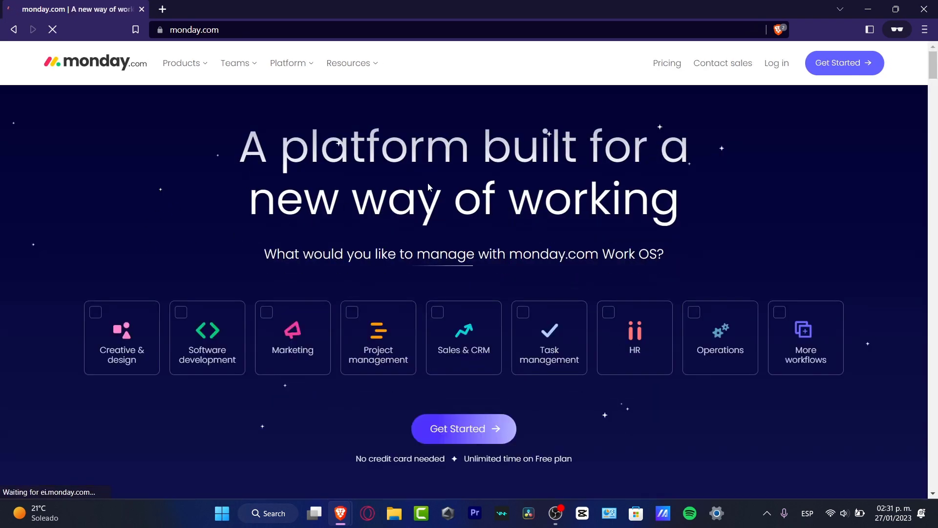
left_click(865, 66)
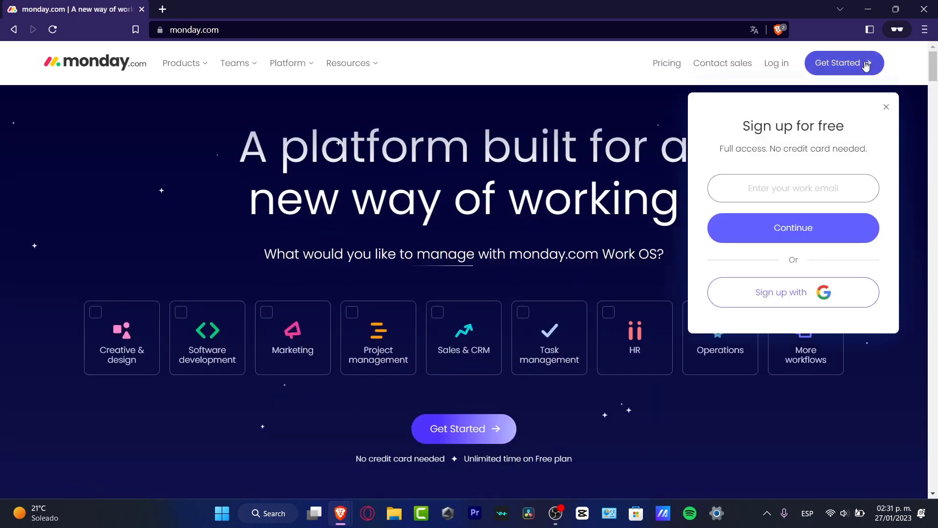
left_click(785, 188)
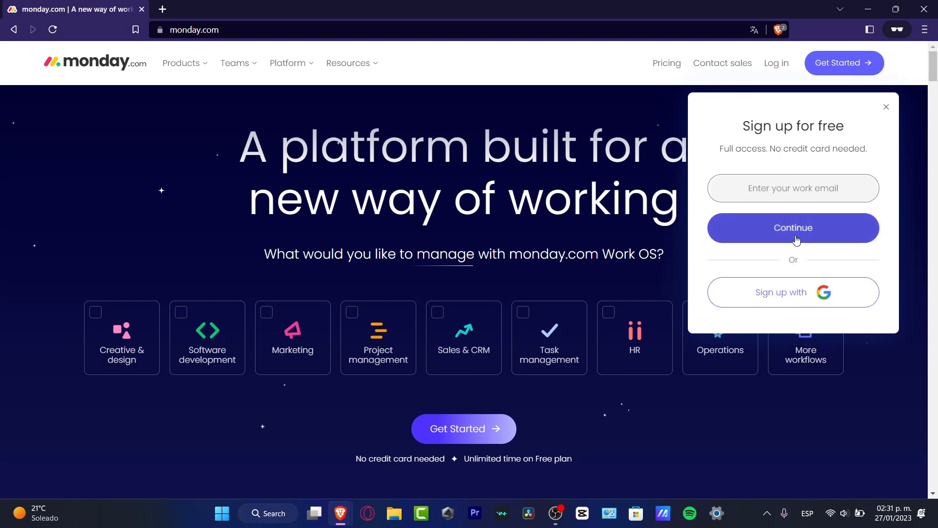
- Search 'temporary email' in a private tab, reach Temp Mail, and close the monday.com sign-up tab
left_click(172, 5)
type("temporary ema")
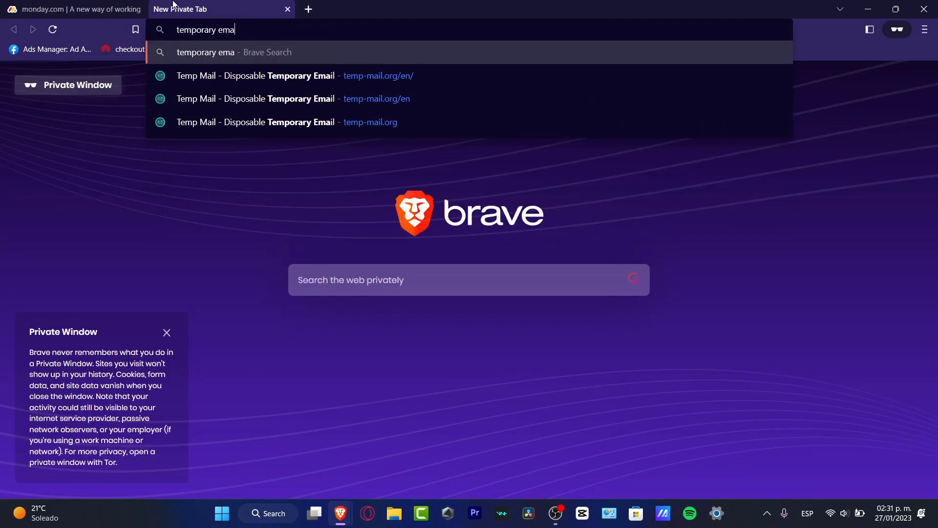
type("il")
key("Return")
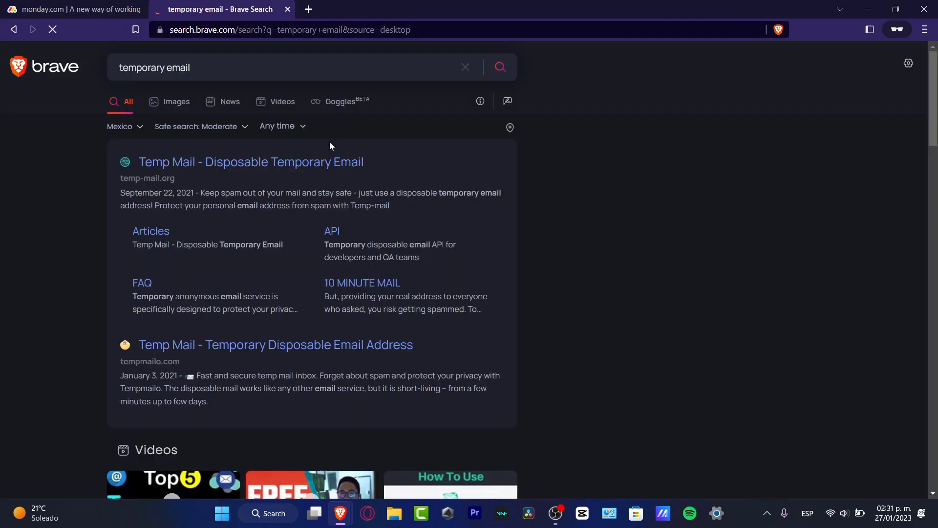
left_click(139, 5)
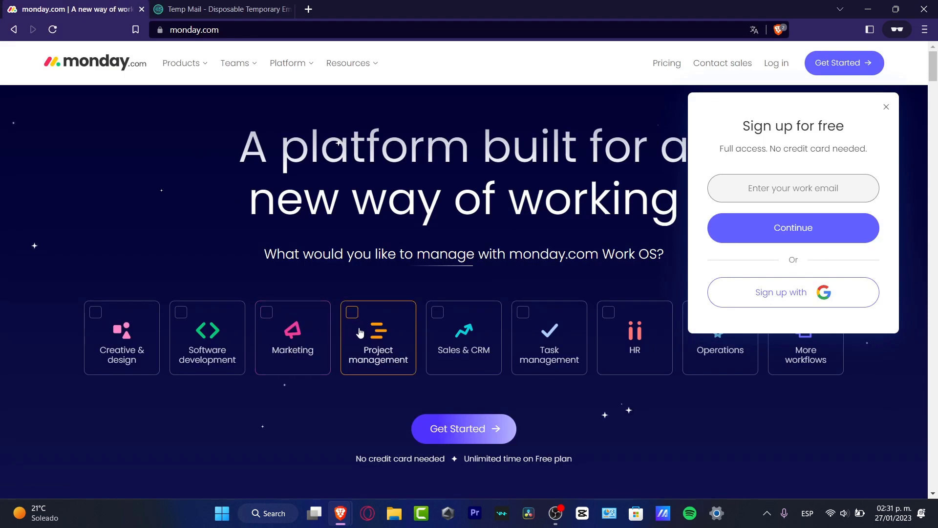
key("ctrl+Tab")
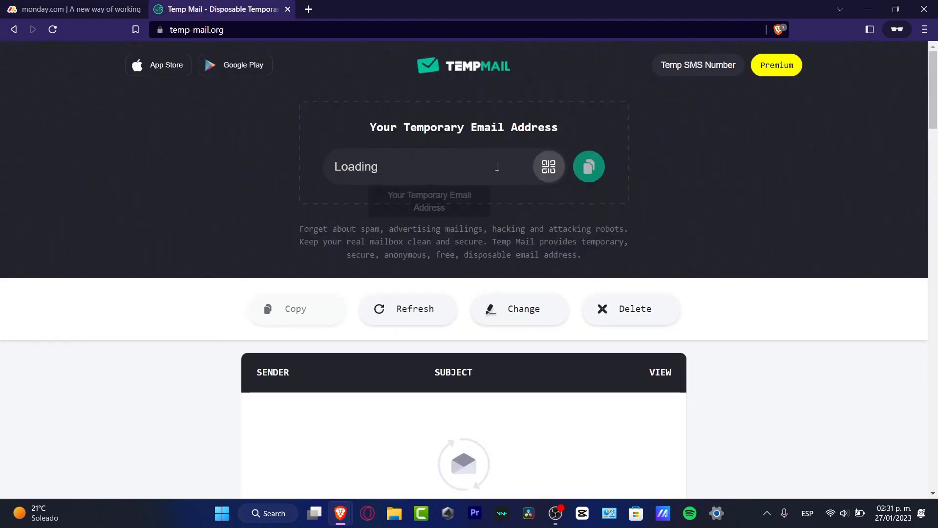
left_click(141, 10)
- Close the temporary email window and return to the Complete Your Profile checklist
left_click(141, 9)
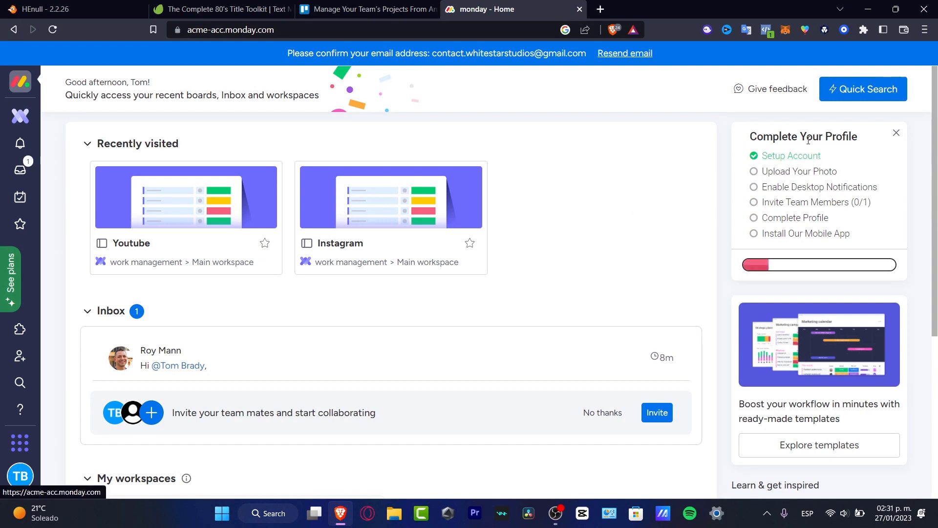
left_click_drag(755, 132, 858, 139)
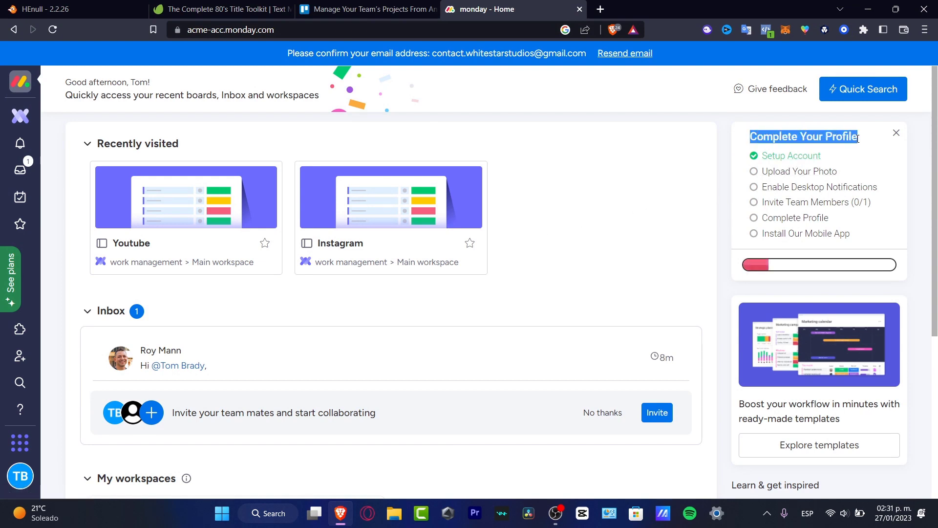
left_click(863, 142)
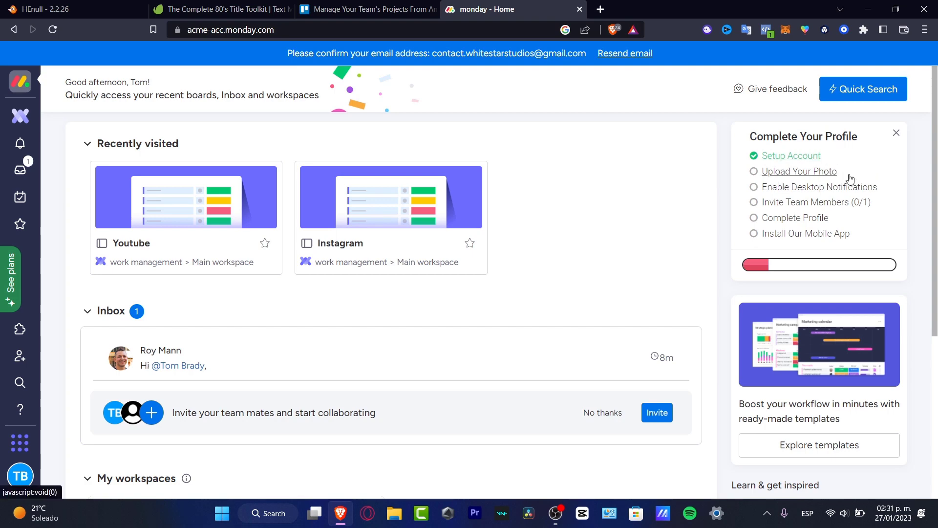
- Upload 'Untitled design (6)' as the profile photo and crop it
left_click(810, 171)
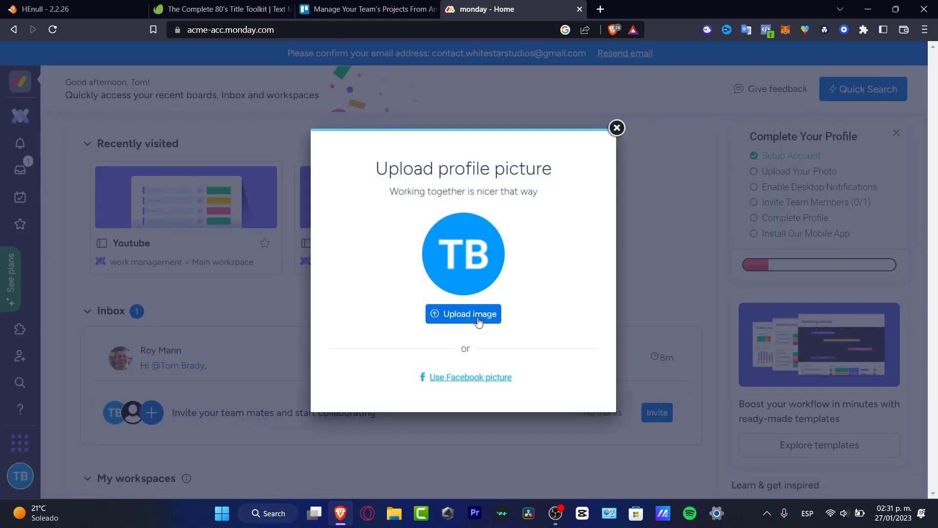
left_click(478, 318)
left_click(541, 179)
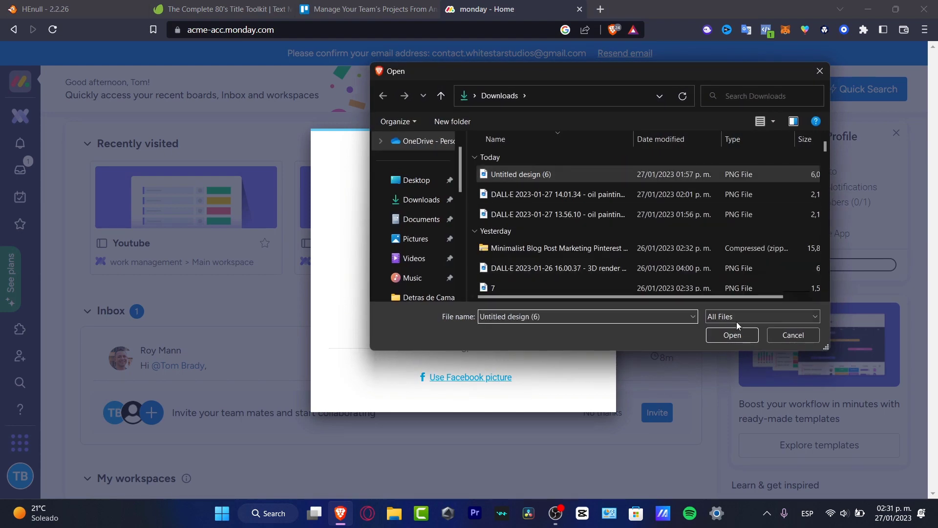
left_click(742, 335)
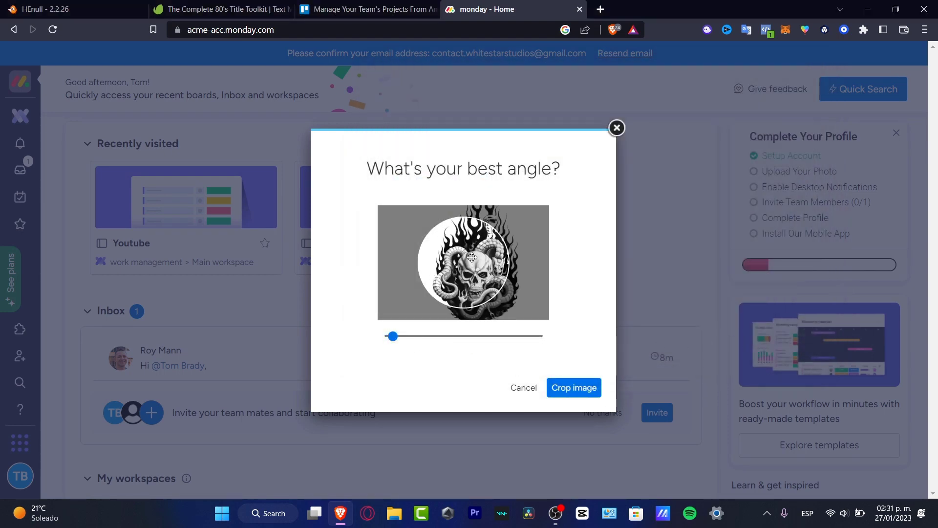
left_click(593, 394)
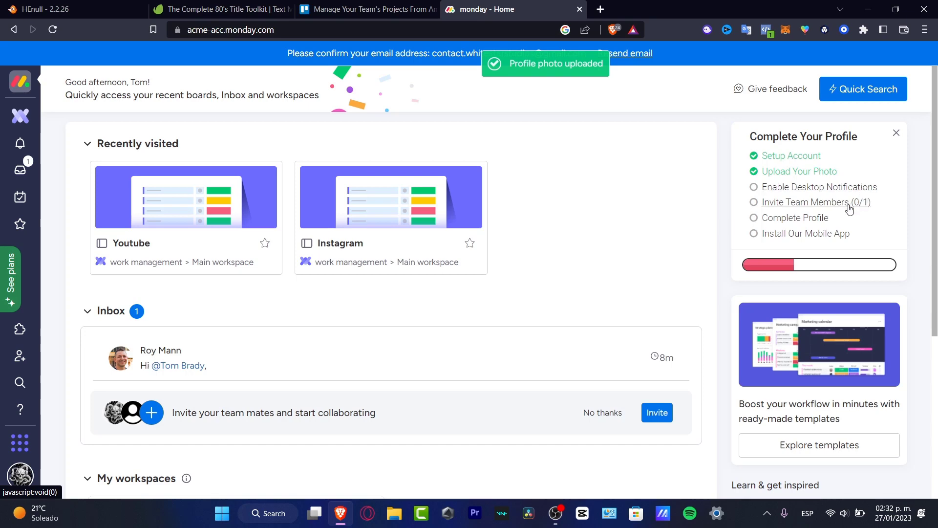
left_click(853, 202)
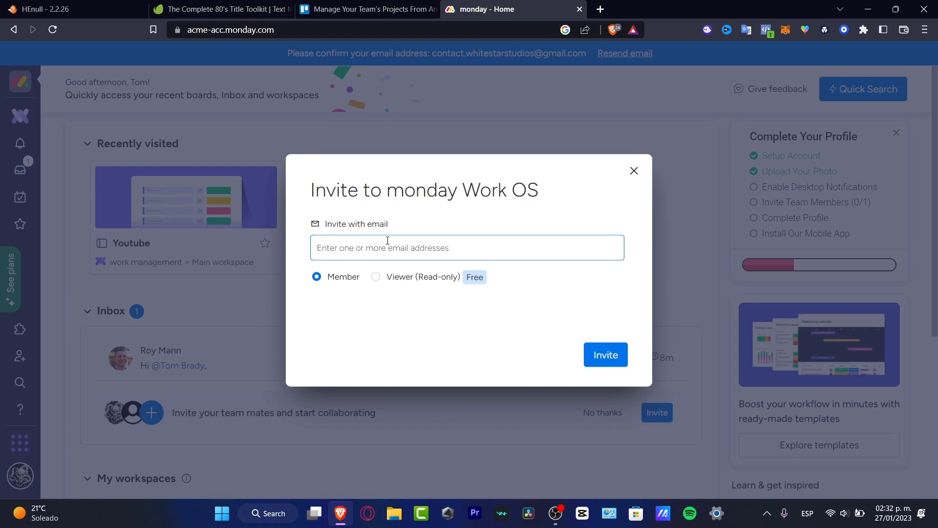
type("example@example.com")
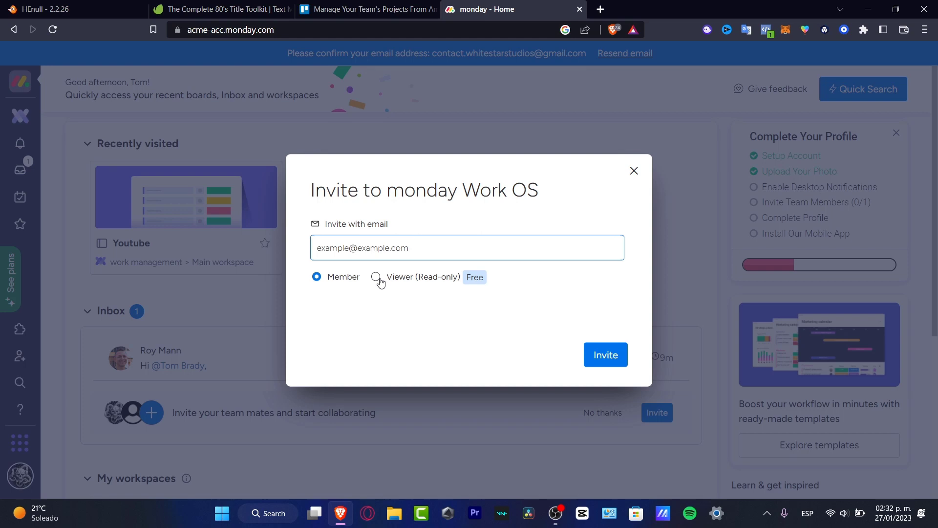
key("Return")
left_click(376, 297)
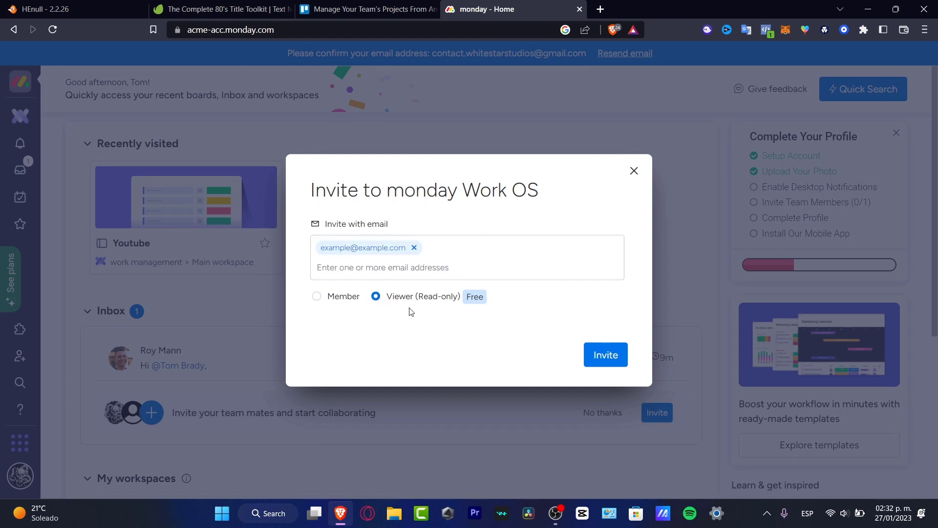
left_click(331, 299)
left_click(634, 171)
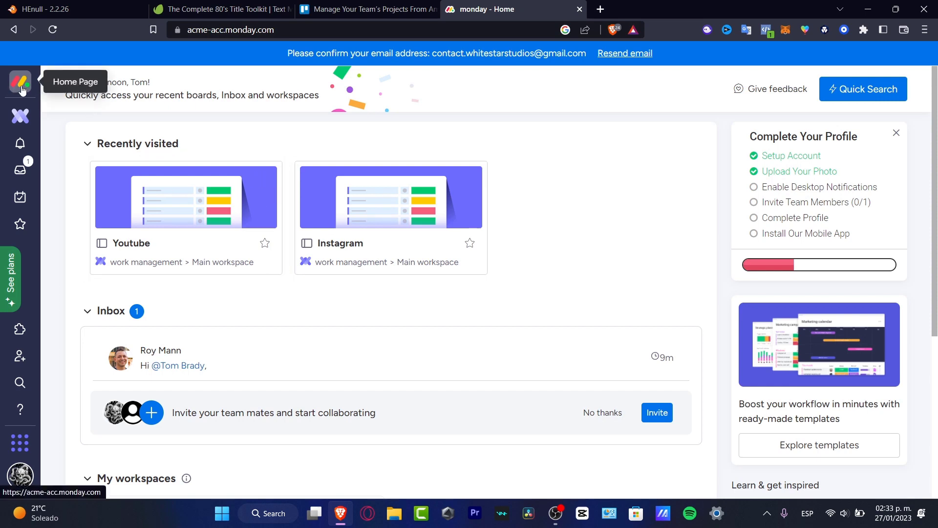
- Collapse Recently visited, show the work management boards, and open the workspace list dropdown
left_click(87, 144)
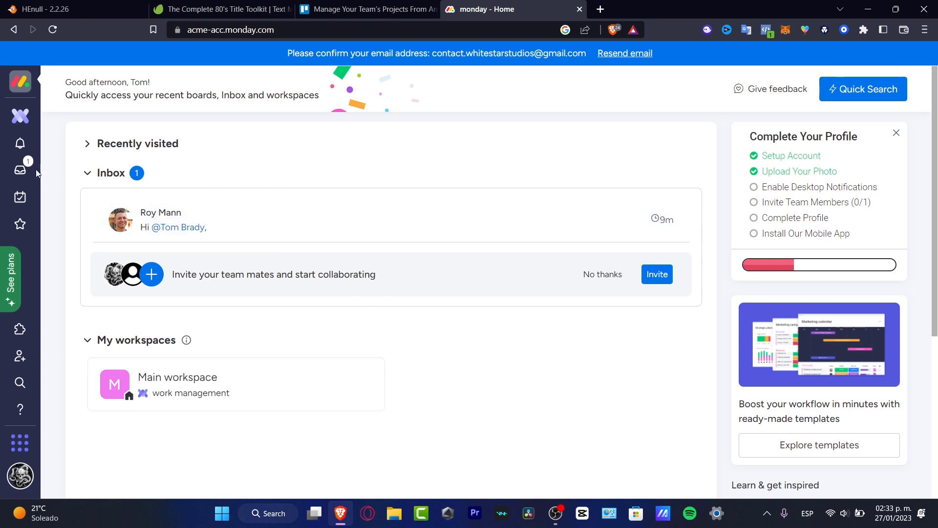
left_click(20, 114)
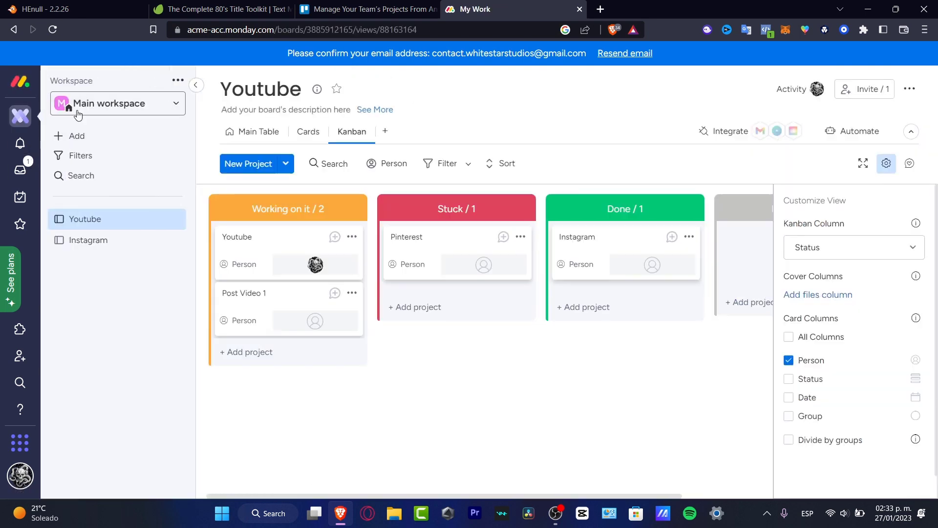
left_click(141, 112)
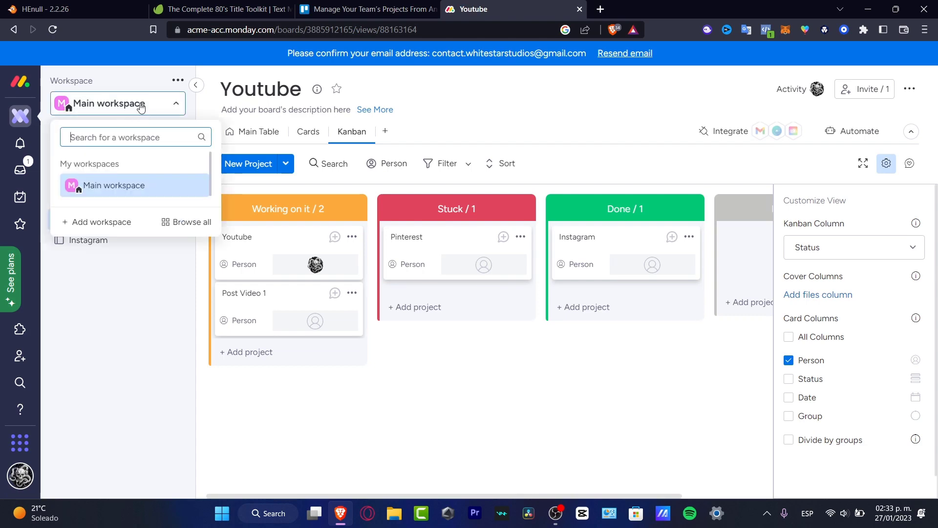
- Add an open-privacy workspace named 'Social Marketing 2023'
left_click(110, 222)
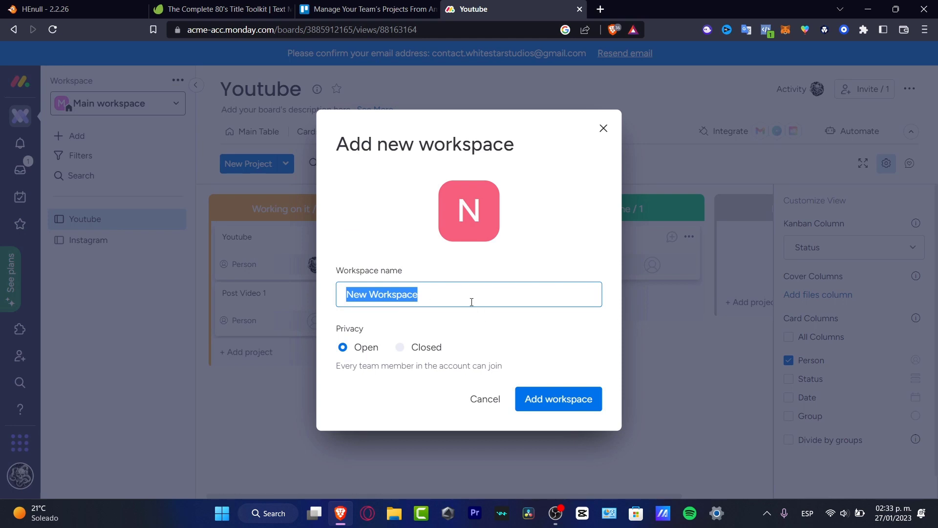
type("Socia")
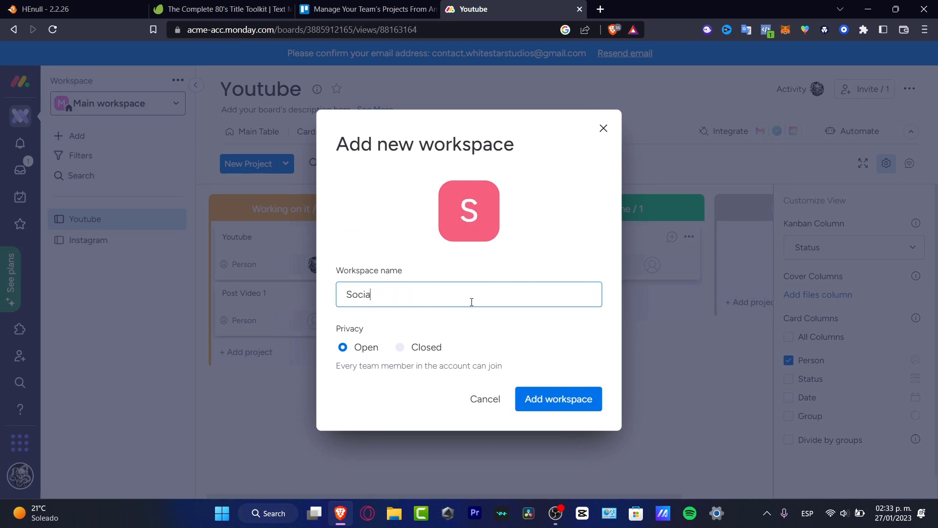
type("l Marketing 2023")
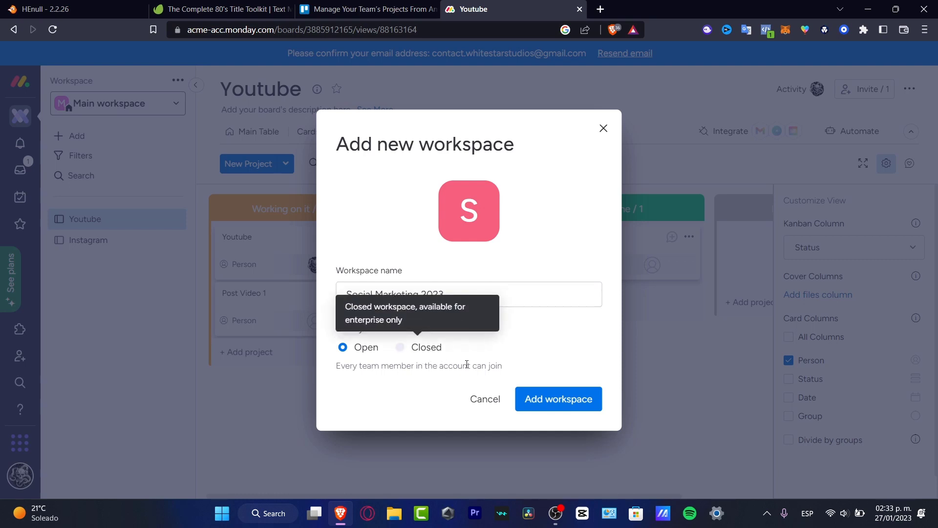
left_click(560, 399)
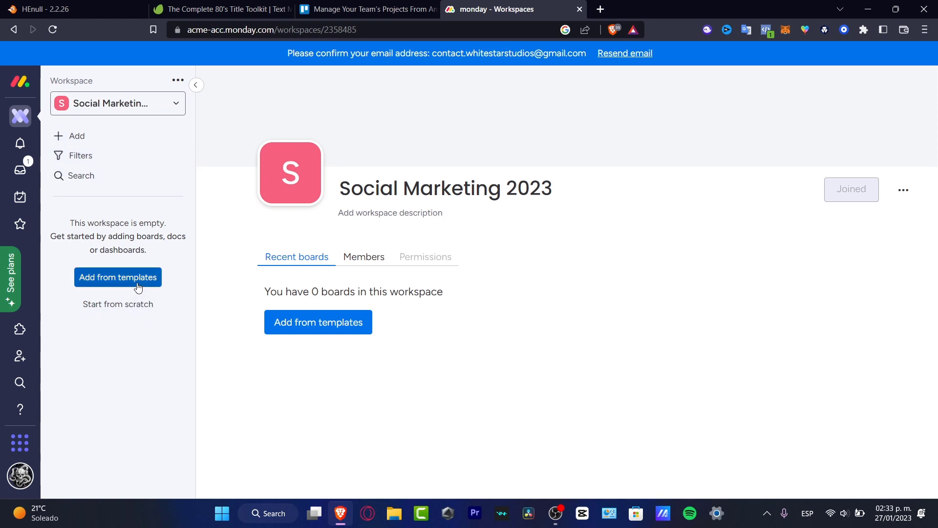
- Open Add from templates for the first board and show all templates
left_click(138, 288)
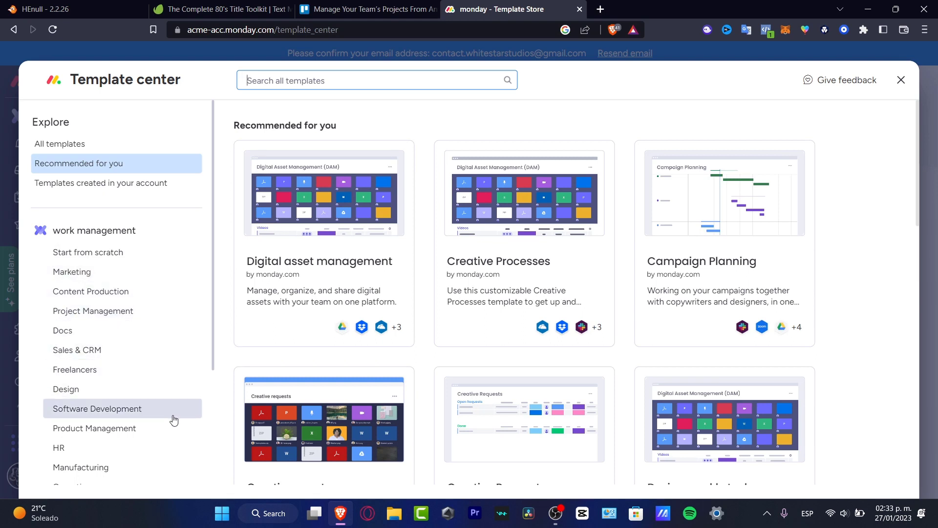
scroll(170, 412, "down", 3)
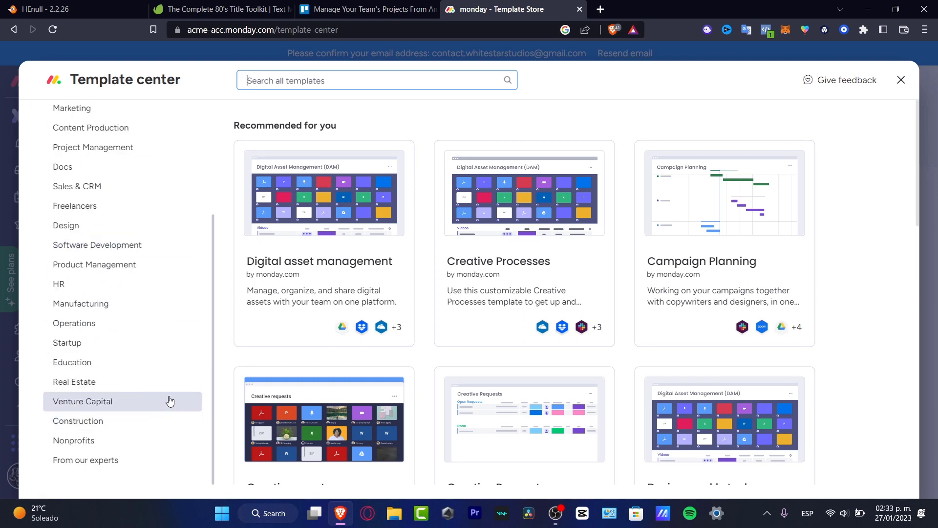
scroll(139, 379, "up", 3)
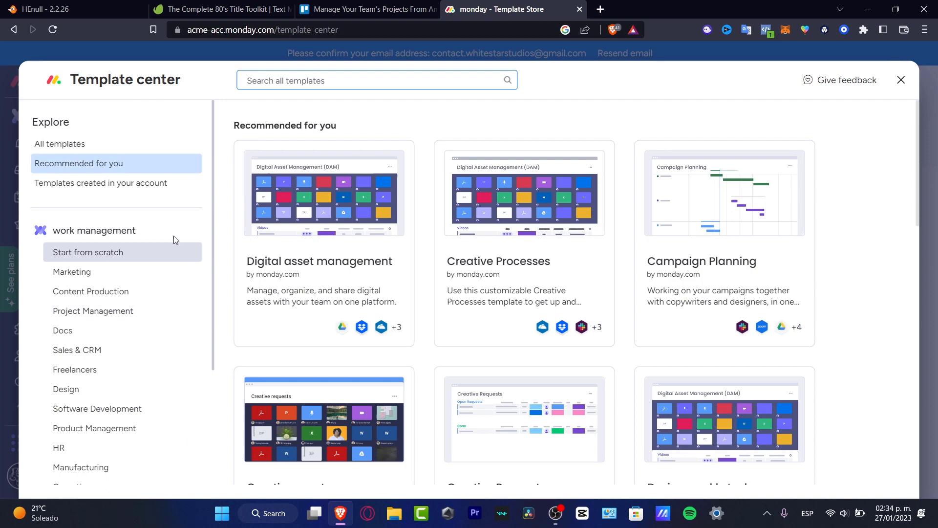
left_click(173, 144)
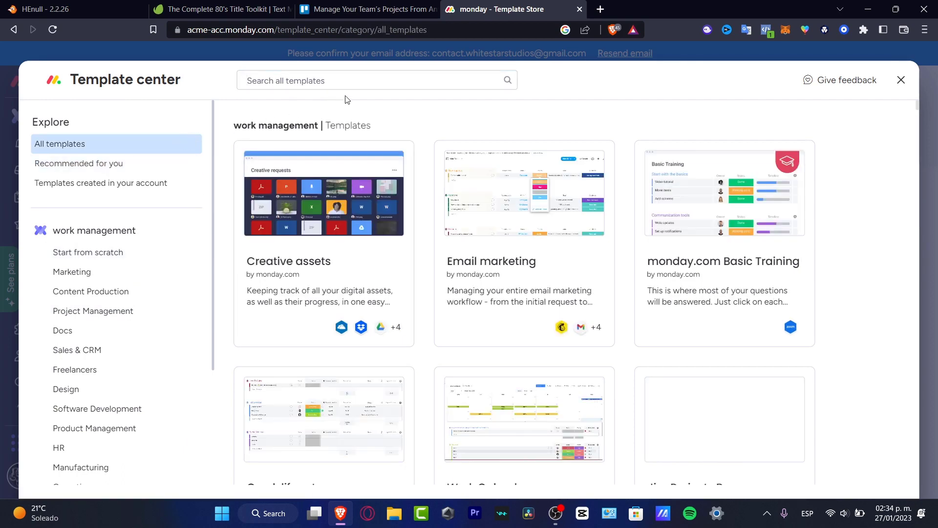
- Search the templates for 'marketing' and browse the 27 results
left_click(357, 80)
type("mark")
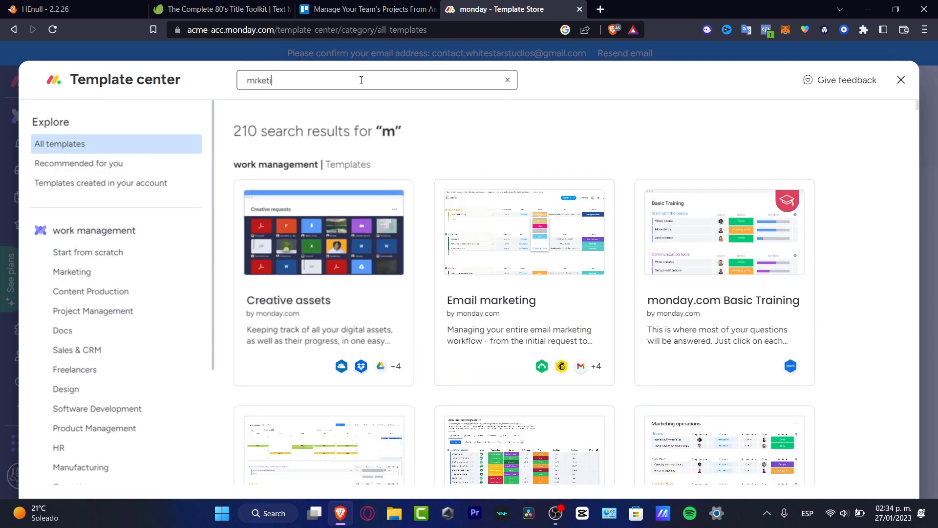
key("BackSpace")
key("BackSpace")
type("arketing")
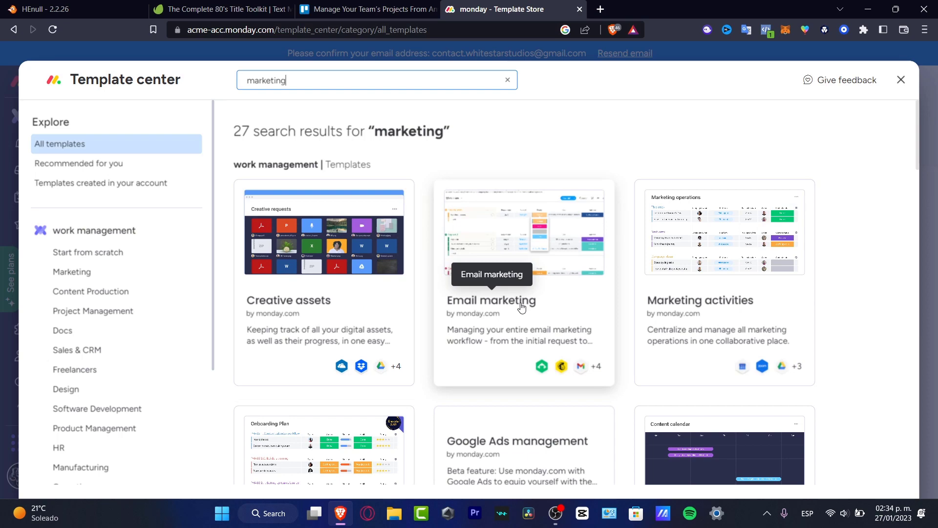
scroll(741, 321, "down", 4)
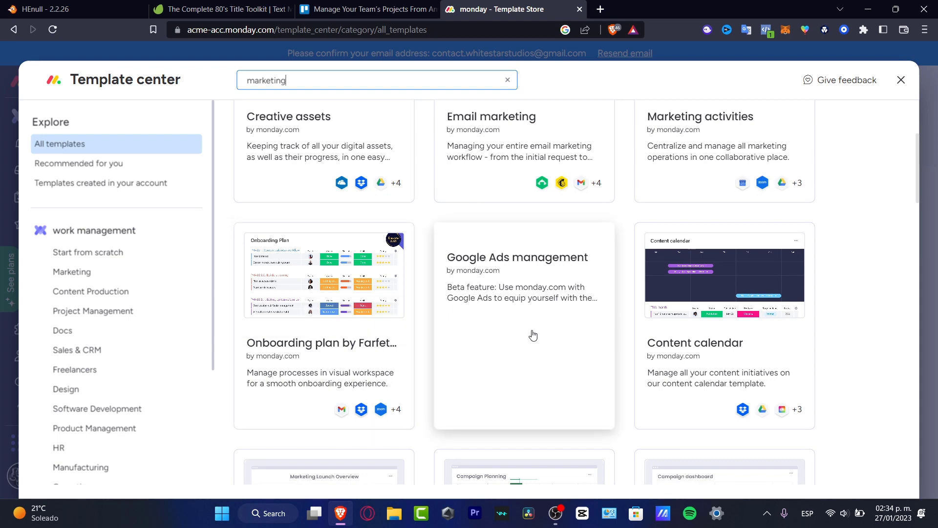
scroll(679, 331, "down", 4)
scroll(679, 332, "down", 8)
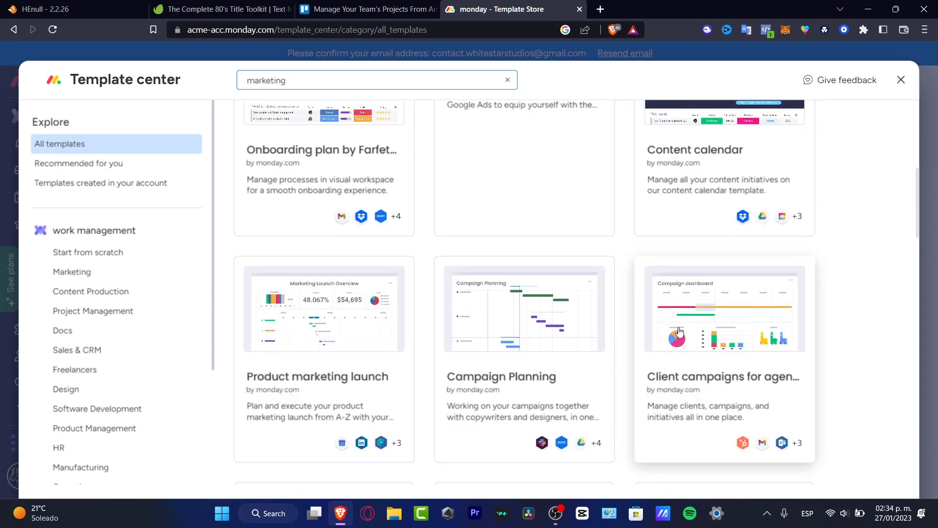
scroll(679, 331, "down", 3)
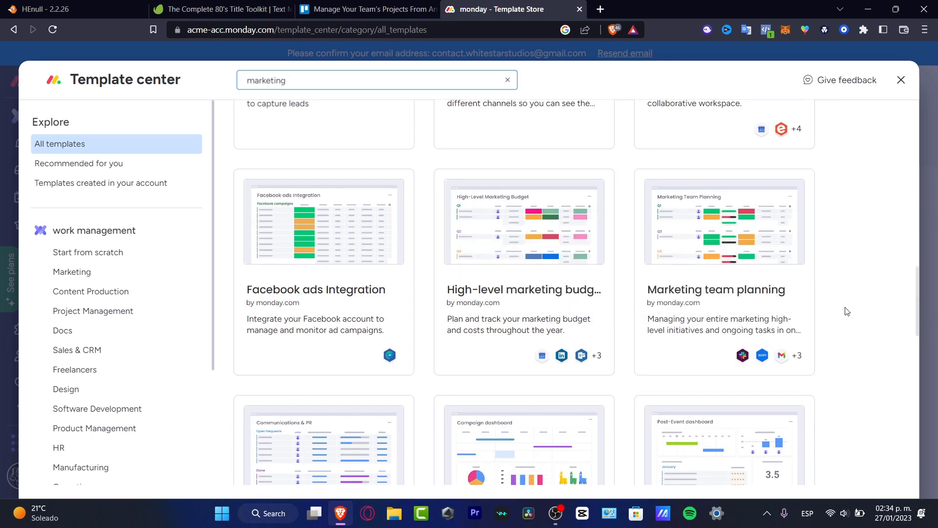
scroll(847, 311, "up", 15)
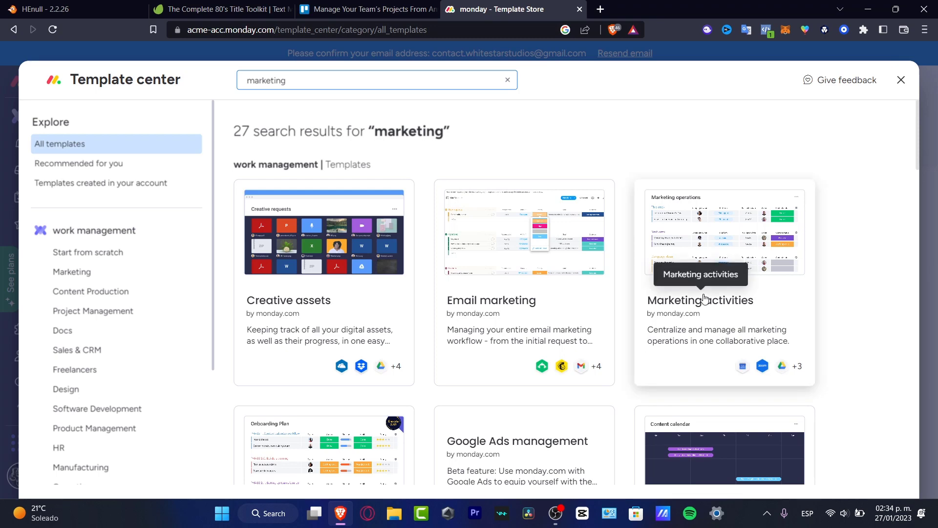
- Create a board from the Marketing activities template with Use Template
left_click(743, 315)
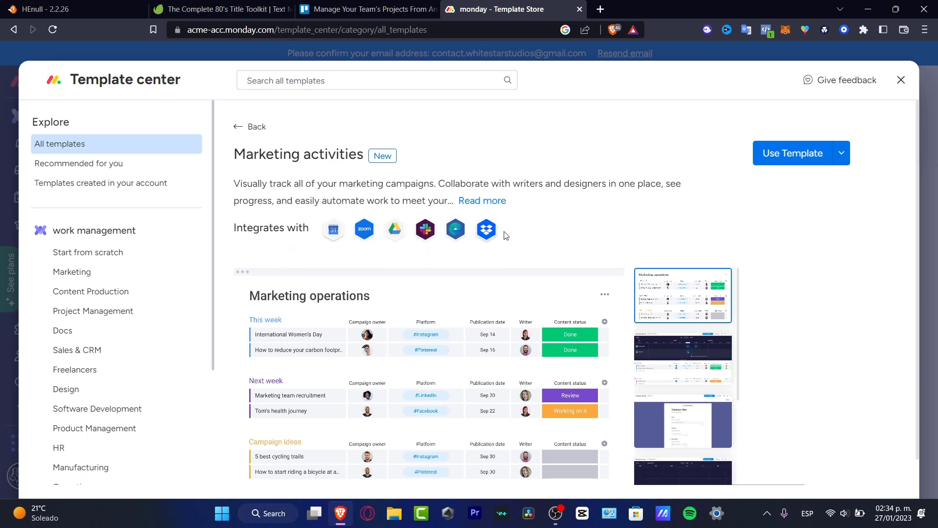
left_click(807, 158)
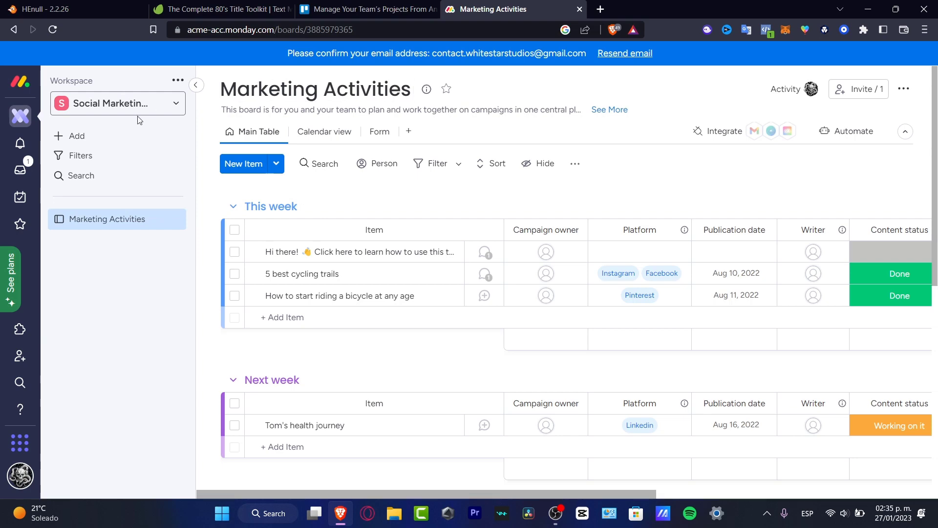
- Change the board title to 'Instagram Marketing 2023'
scroll(507, 410, "down", 10)
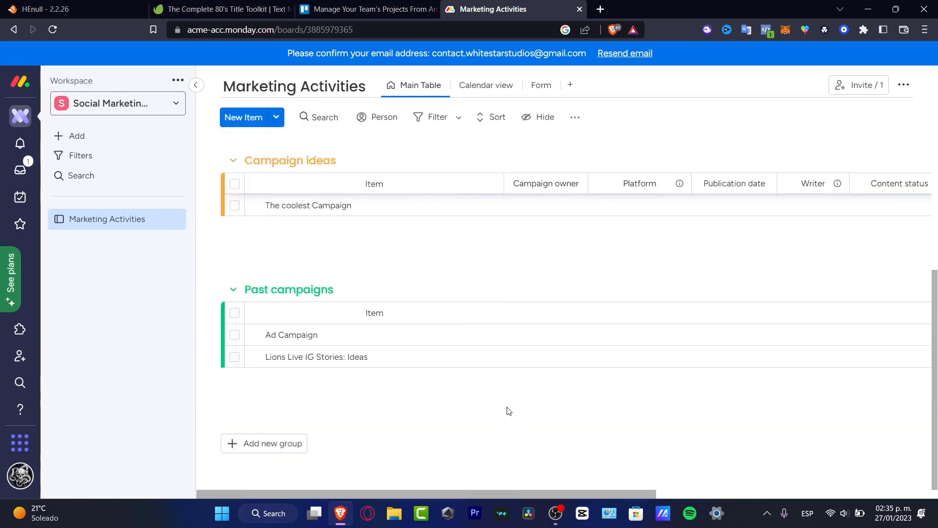
scroll(510, 408, "up", 10)
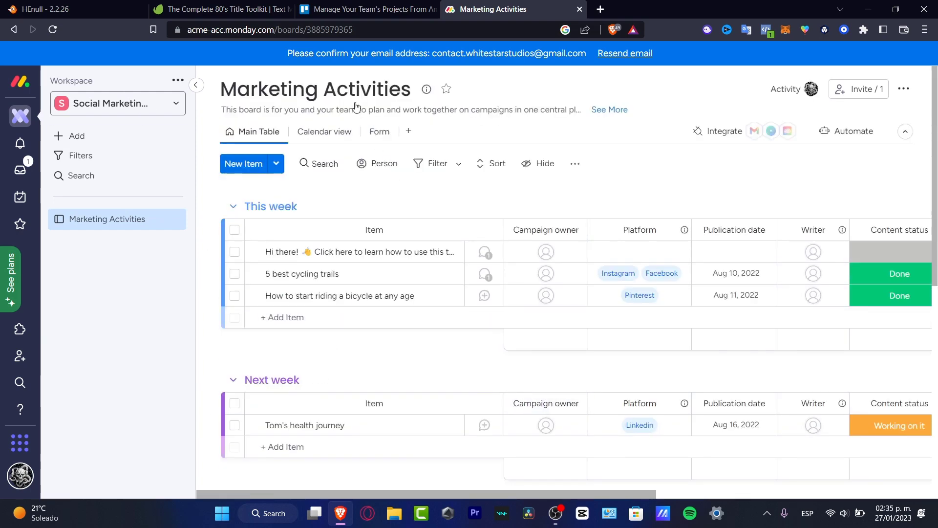
left_click(353, 92)
type("Instagram M")
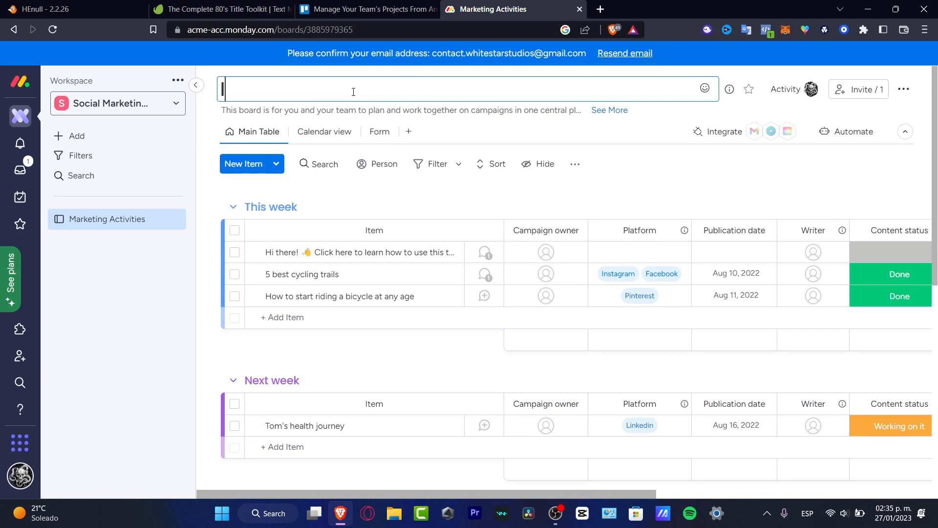
type("ark")
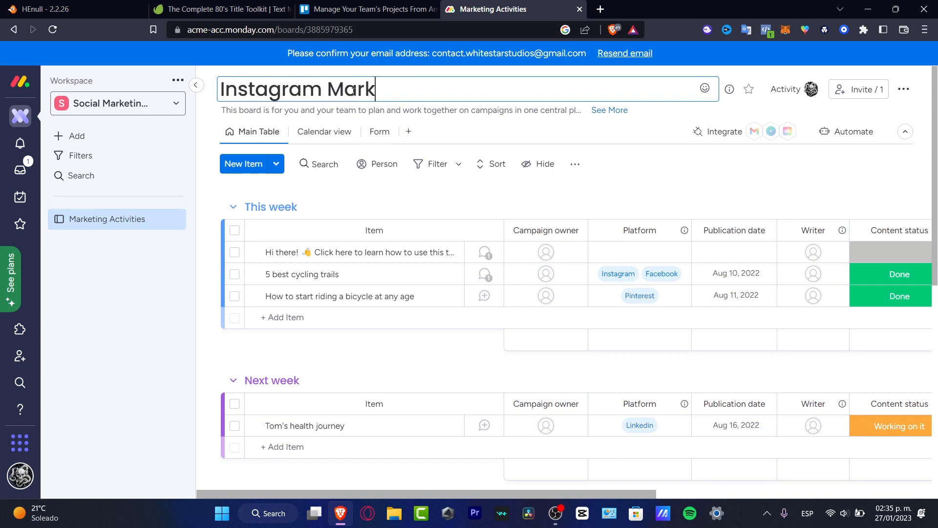
type("eting 2023")
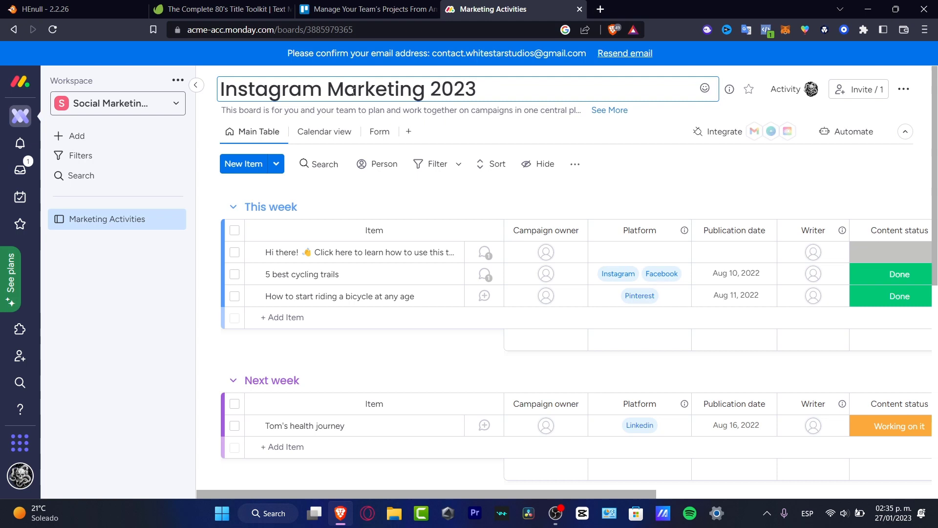
key("Return")
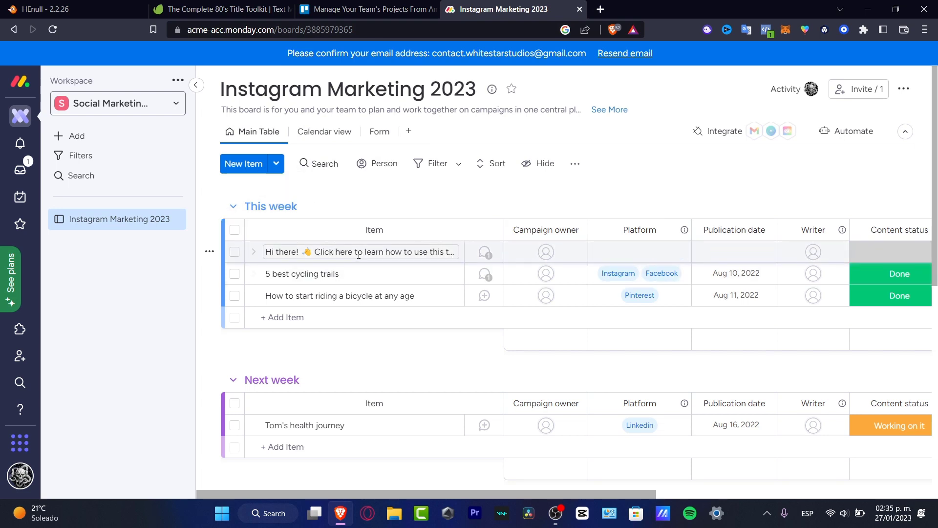
- Inspect the first welcome item's details panel, then close it
left_click(398, 251)
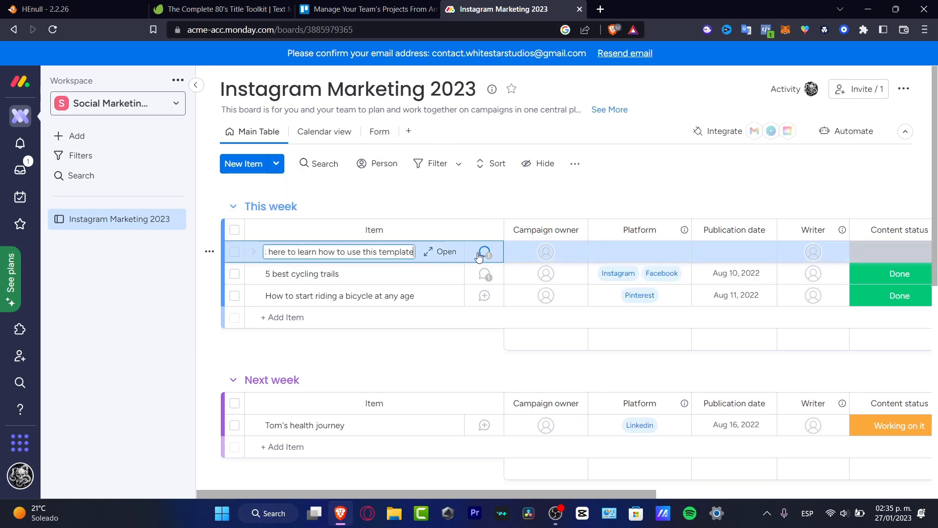
left_click(436, 252)
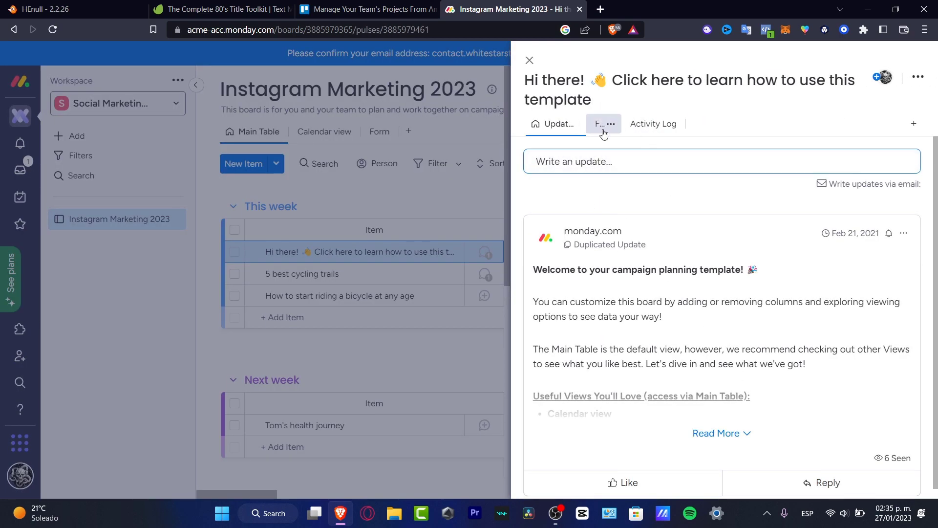
scroll(684, 234, "down", 1)
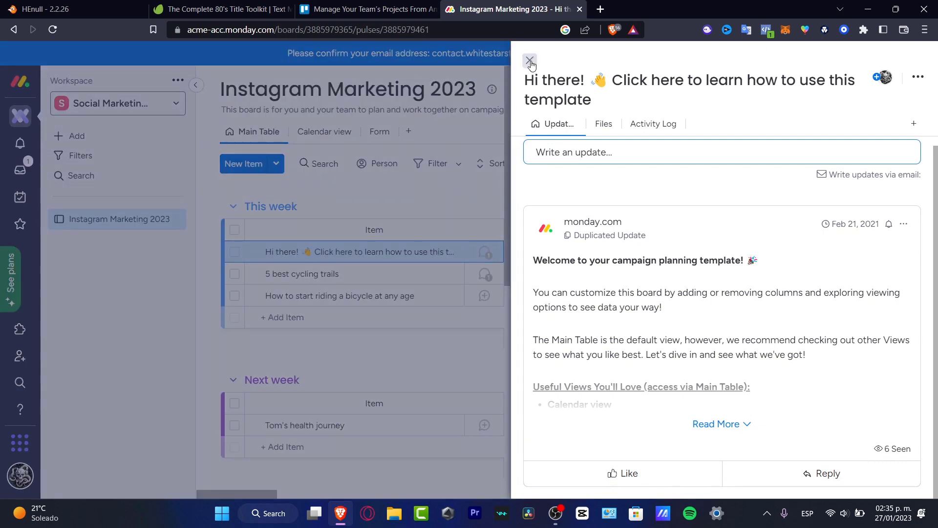
left_click(529, 61)
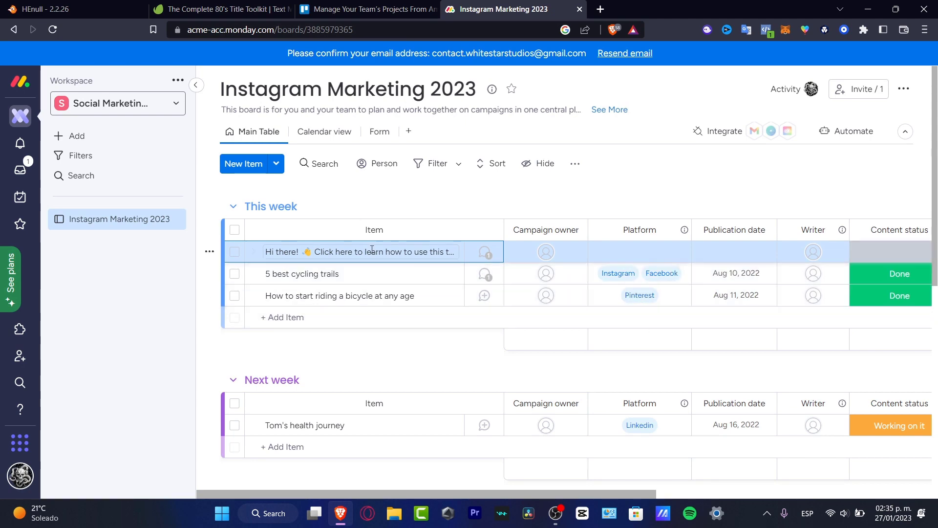
- Select the three This week items, including '5 best cycling trails', and delete them
left_click(234, 252)
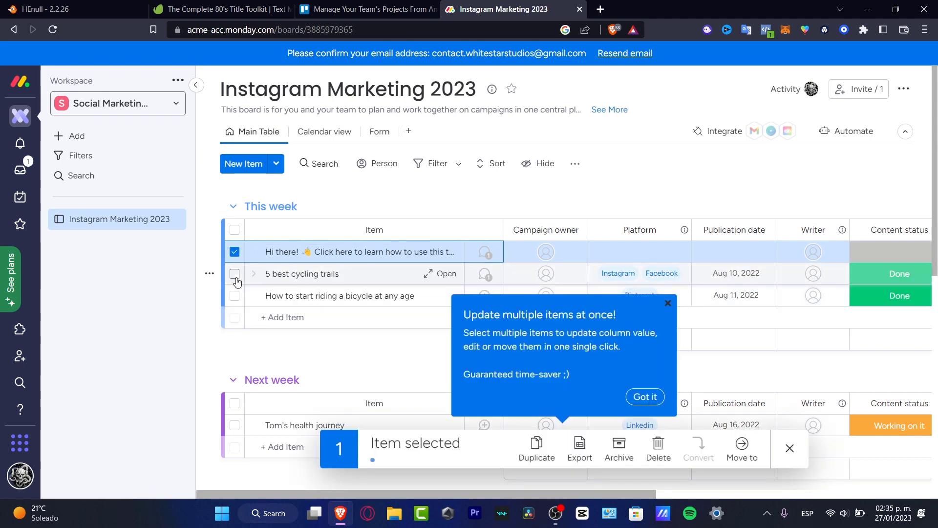
left_click(234, 273)
left_click(235, 296)
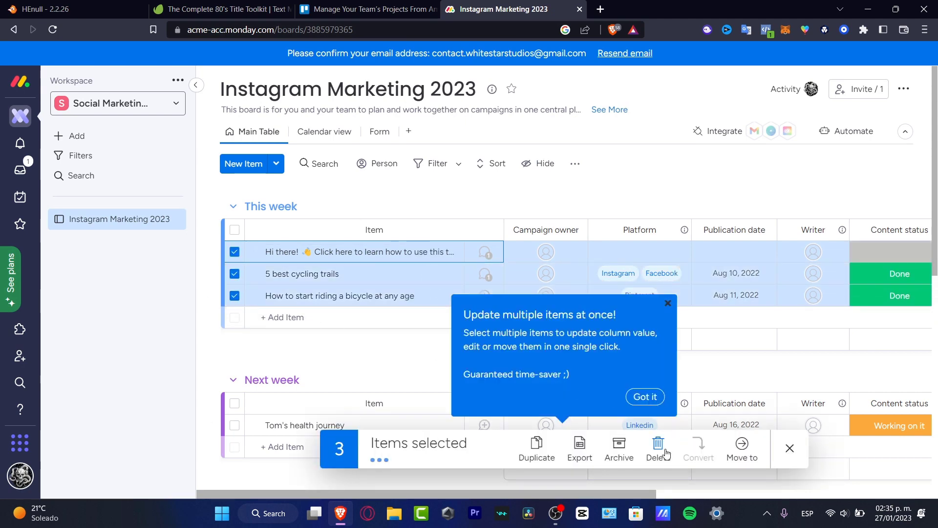
left_click(666, 453)
left_click(606, 299)
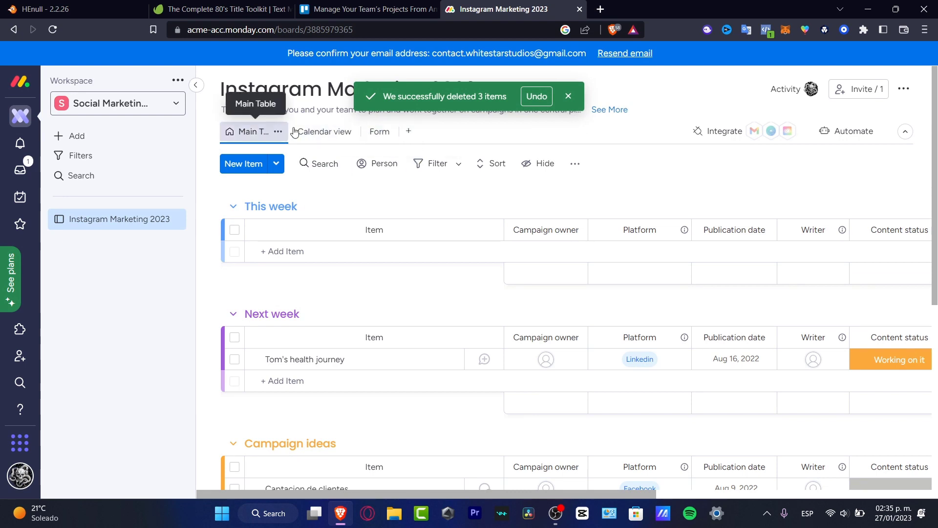
- Preview the board's Calendar and Form views and dismiss the WorkForms popups
left_click(320, 132)
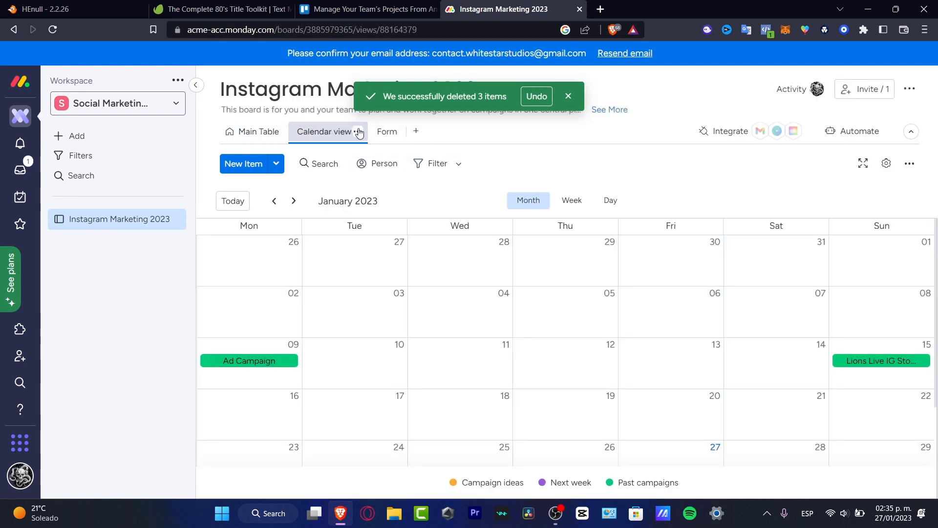
left_click(384, 132)
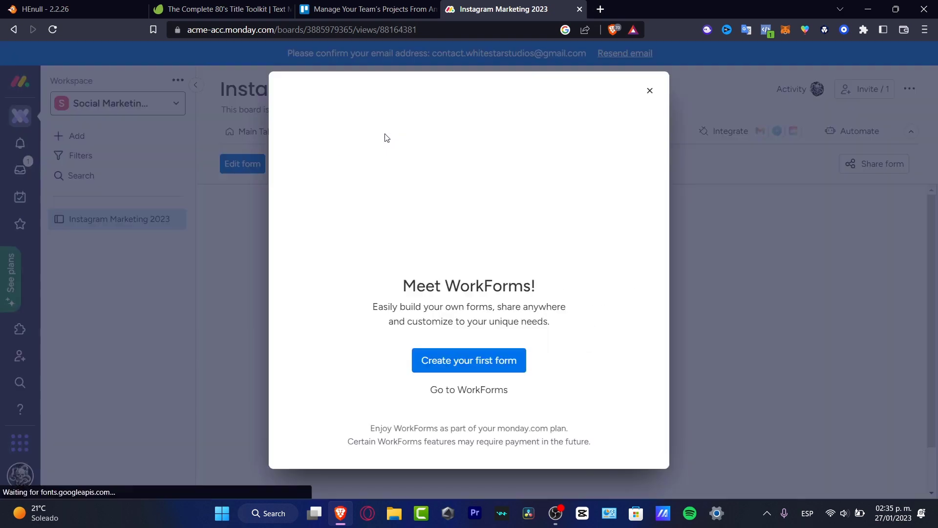
left_click(649, 90)
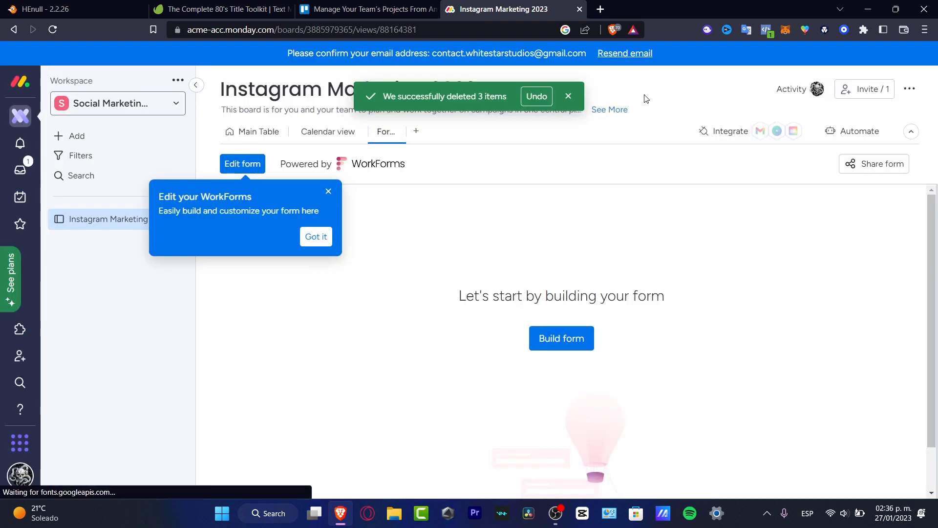
left_click(316, 237)
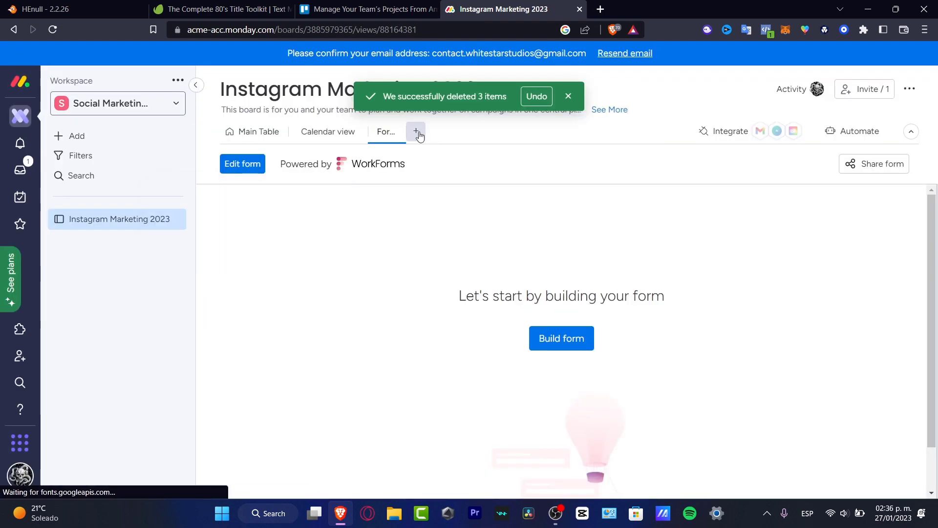
- Add a Kanban view to the board, keeping the name Kanban
left_click(416, 132)
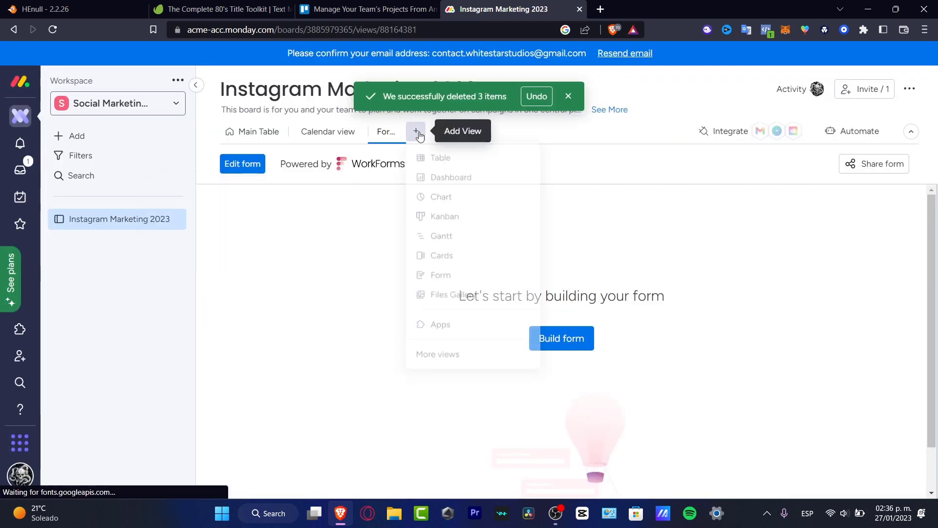
left_click(490, 223)
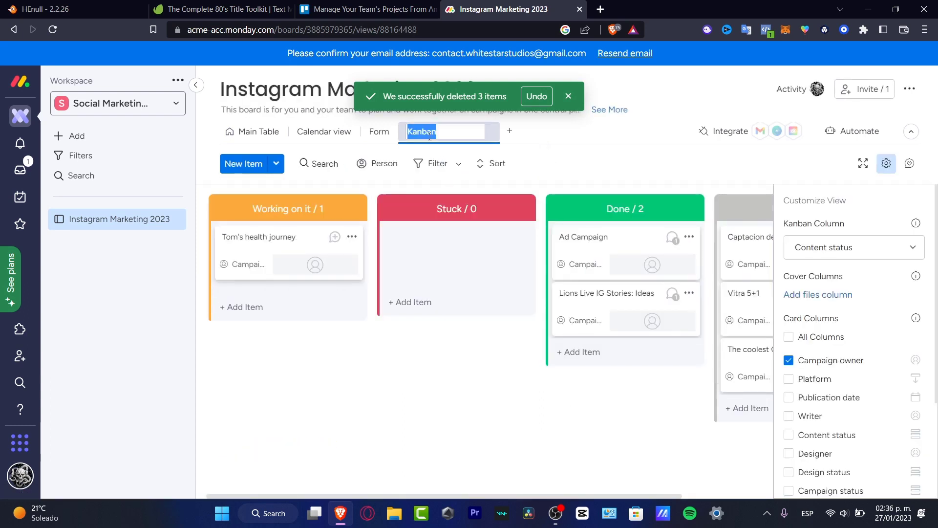
left_click(491, 391)
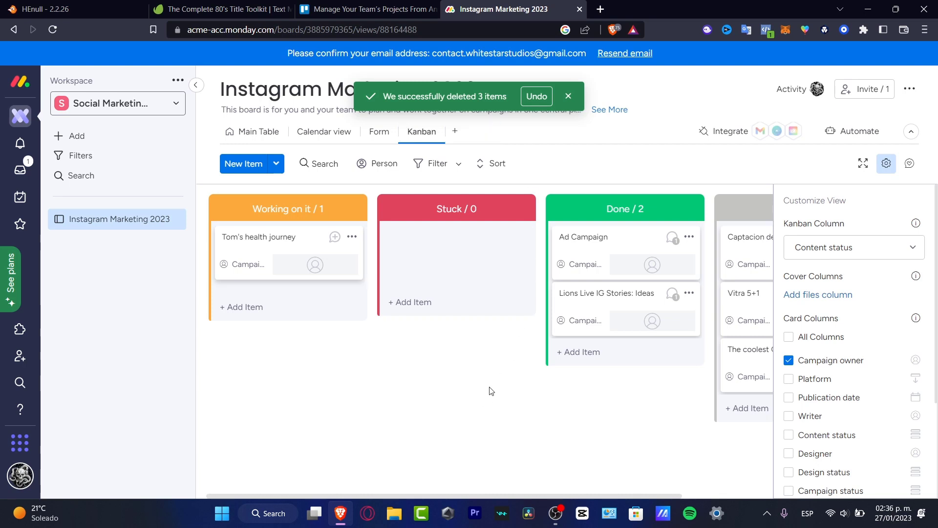
- Move the Captacion de clientes card into the Done column
left_click_drag(725, 274, 464, 239)
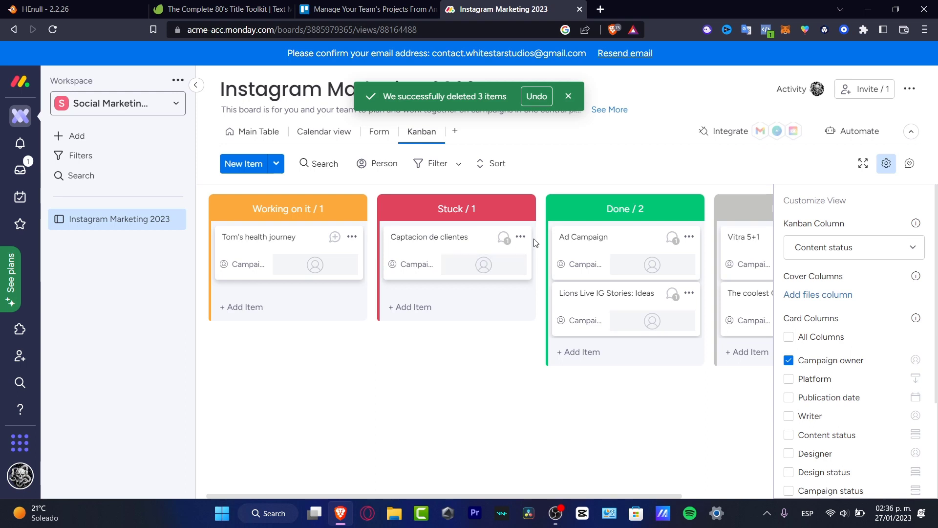
left_click(521, 236)
left_click(565, 234)
left_click_drag(482, 244, 641, 267)
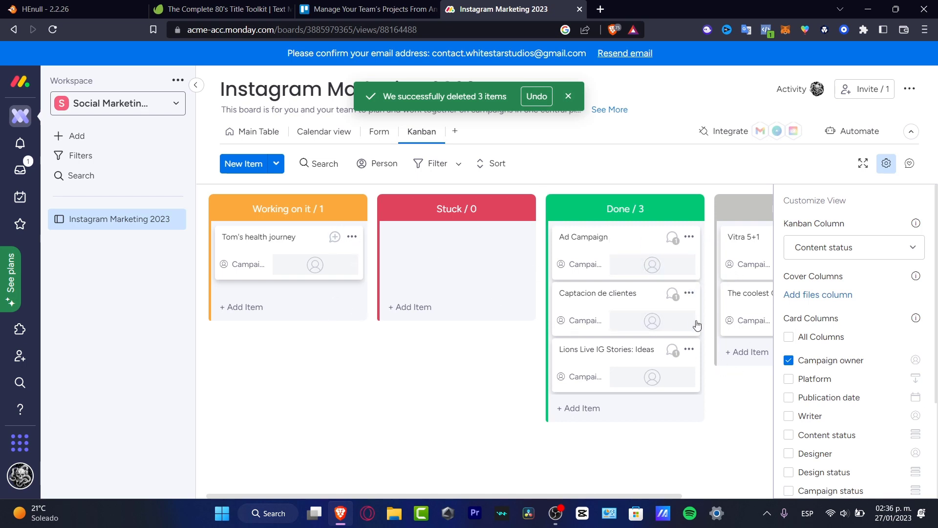
- Show all columns on the Kanban cards and open the Tom's health journey item
left_click(789, 338)
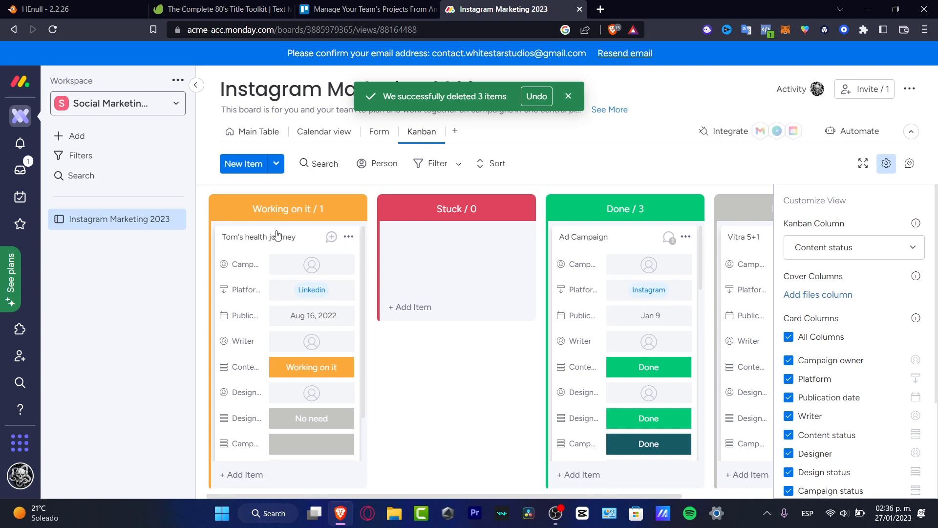
left_click(349, 239)
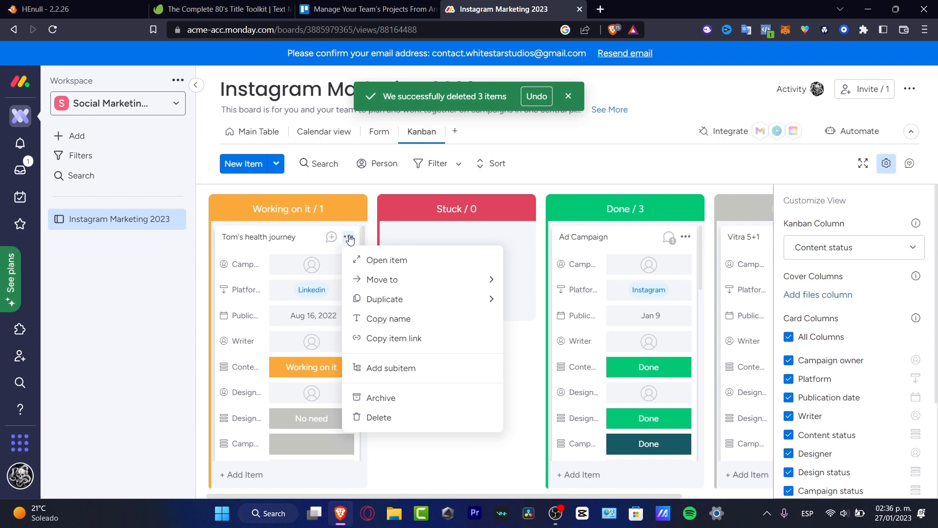
mouse_move(451, 280)
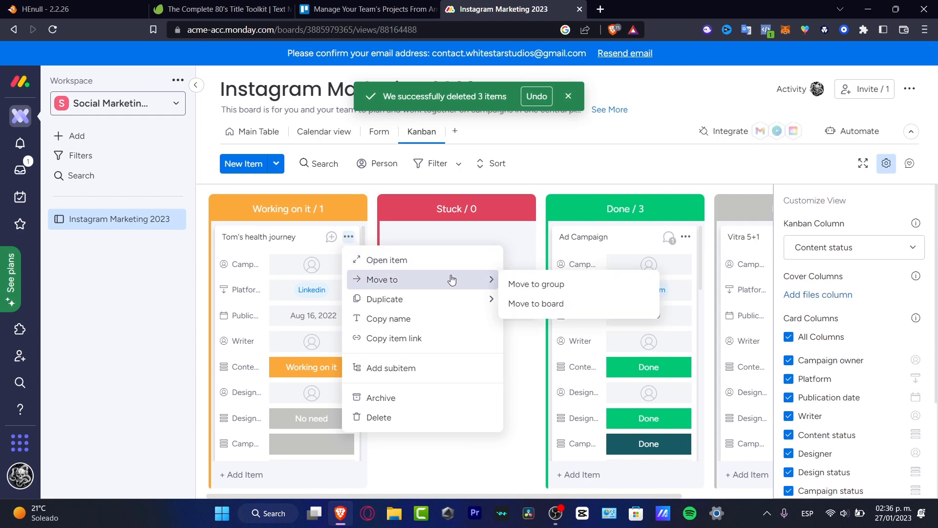
mouse_move(475, 297)
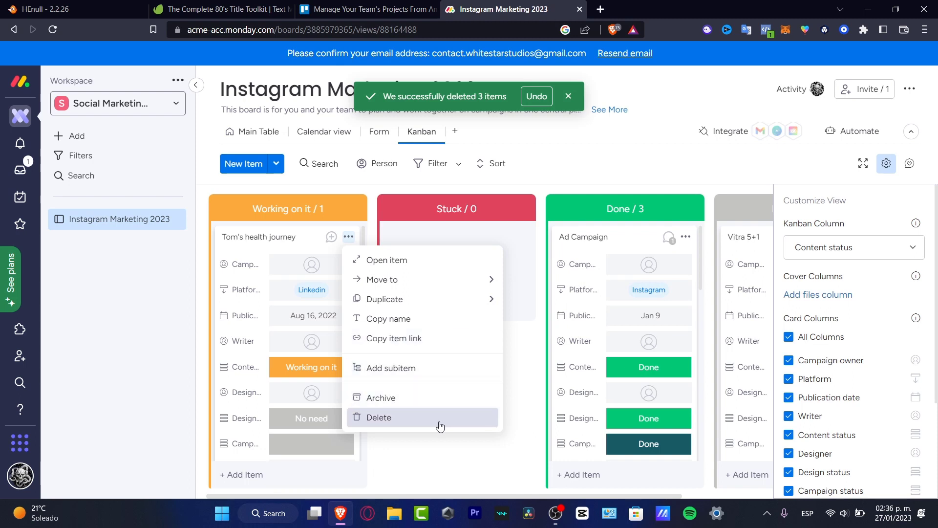
left_click(405, 260)
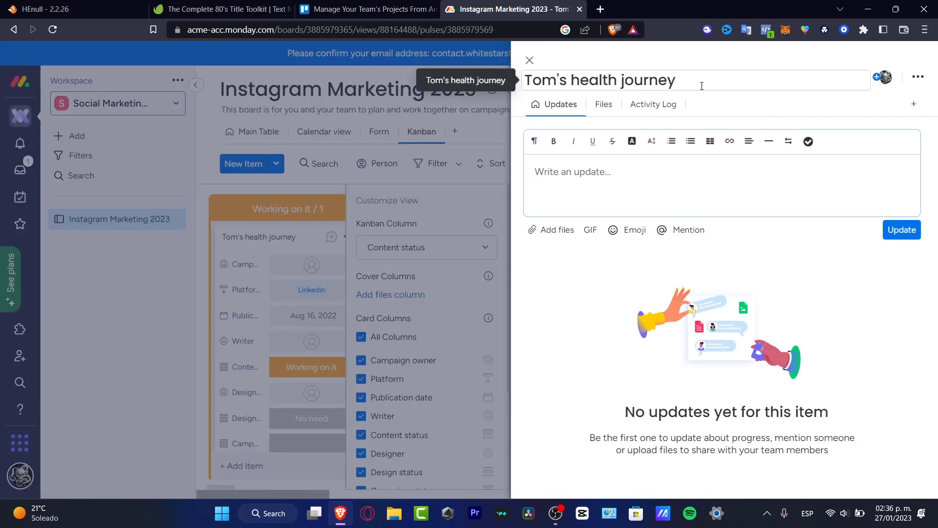
type("Th")
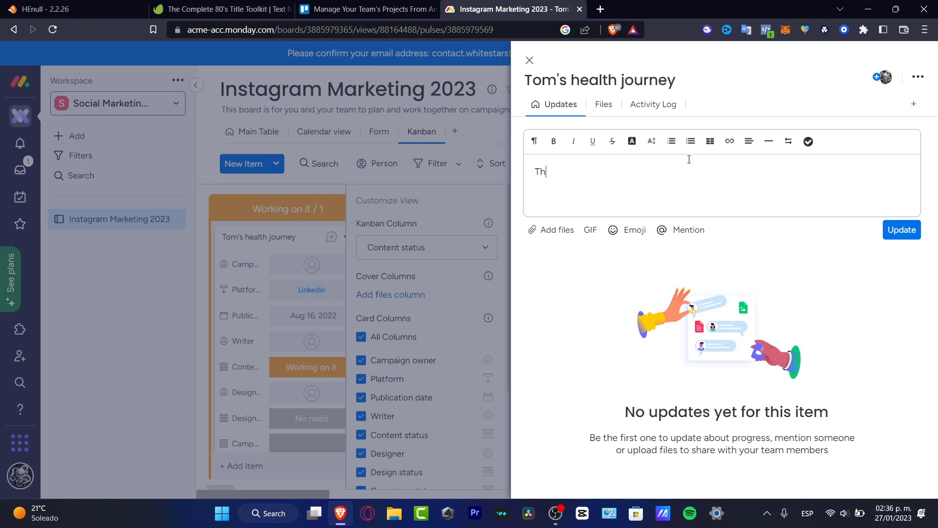
type("is is a video about Tom's ")
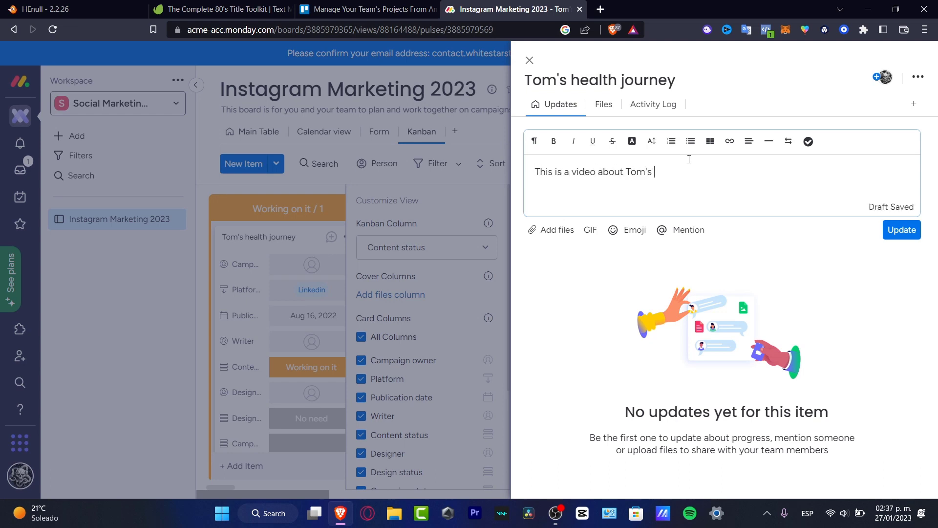
type("health journey")
key("Return")
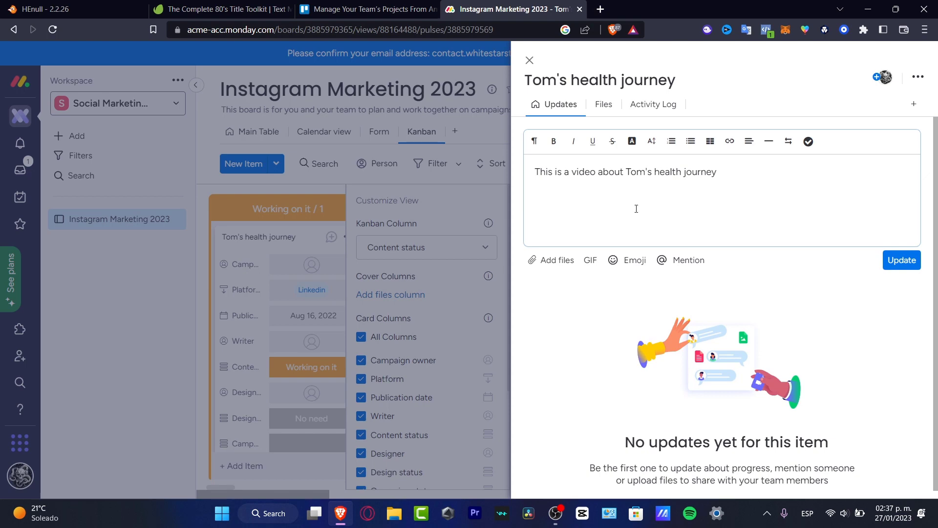
left_click(729, 140)
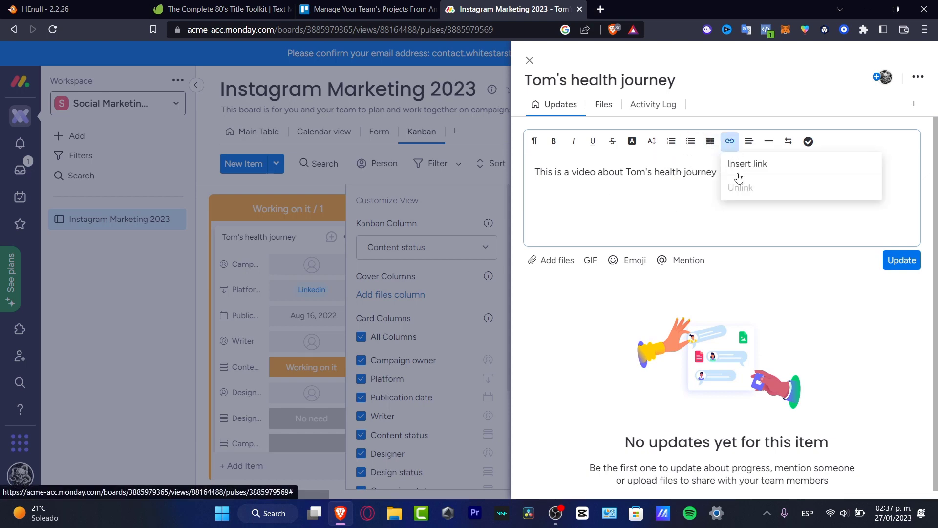
left_click(751, 170)
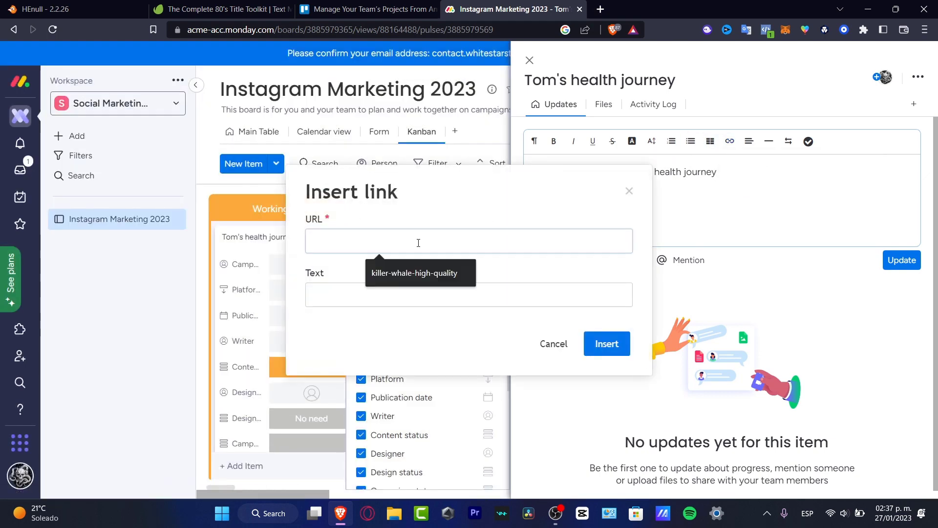
type("www.instagram.com")
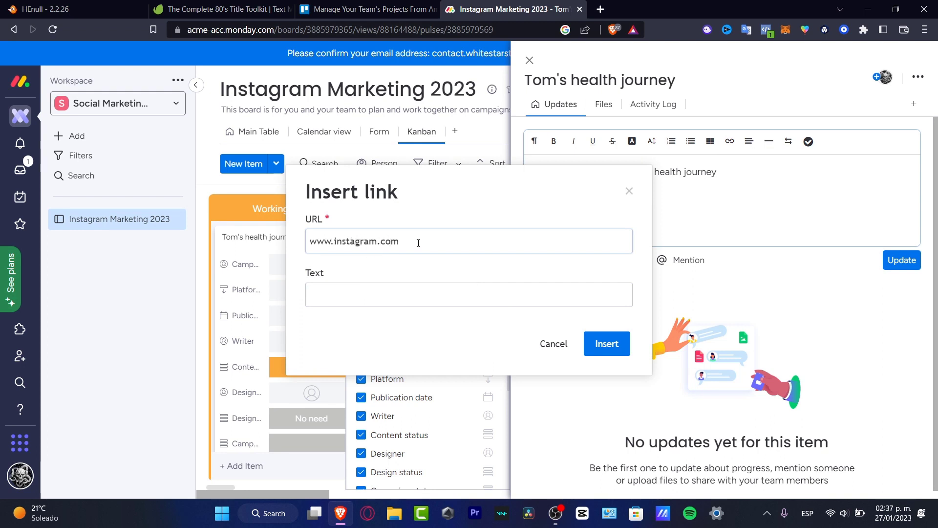
left_click(460, 299)
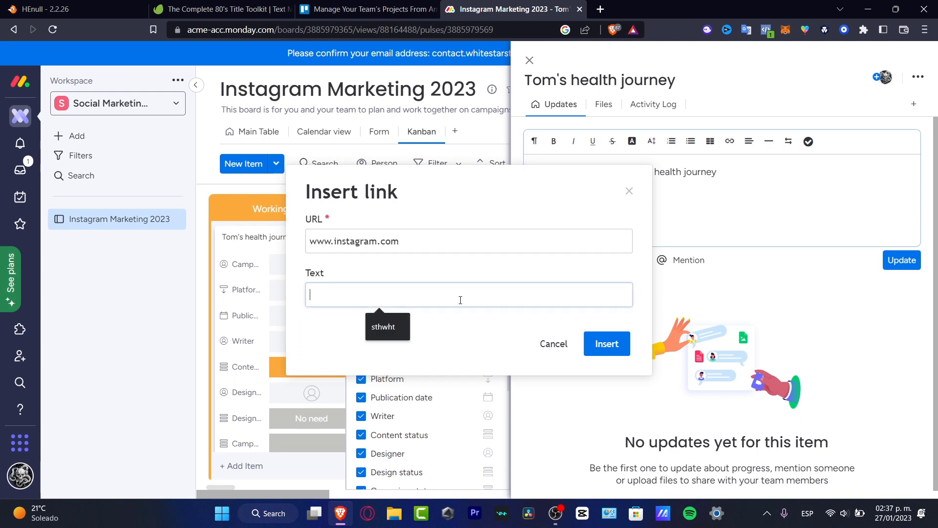
type("Inst")
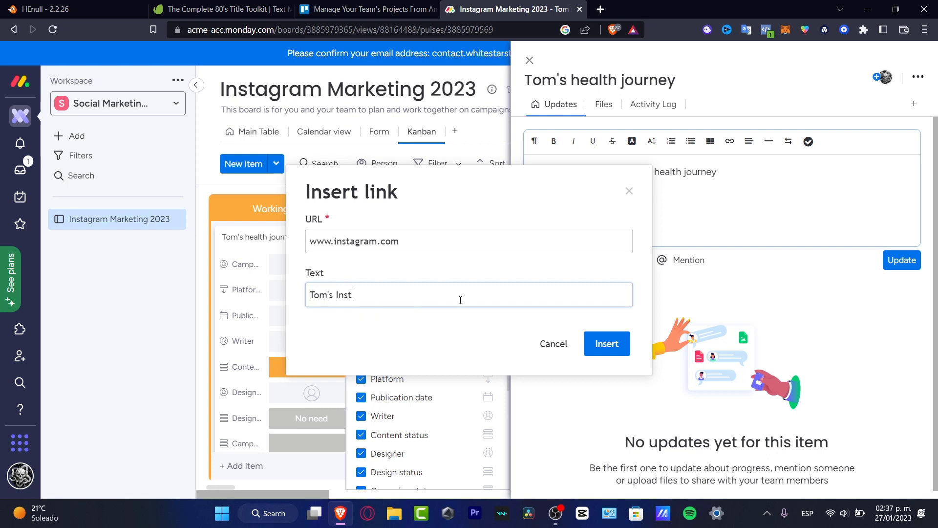
type("agram Profiel")
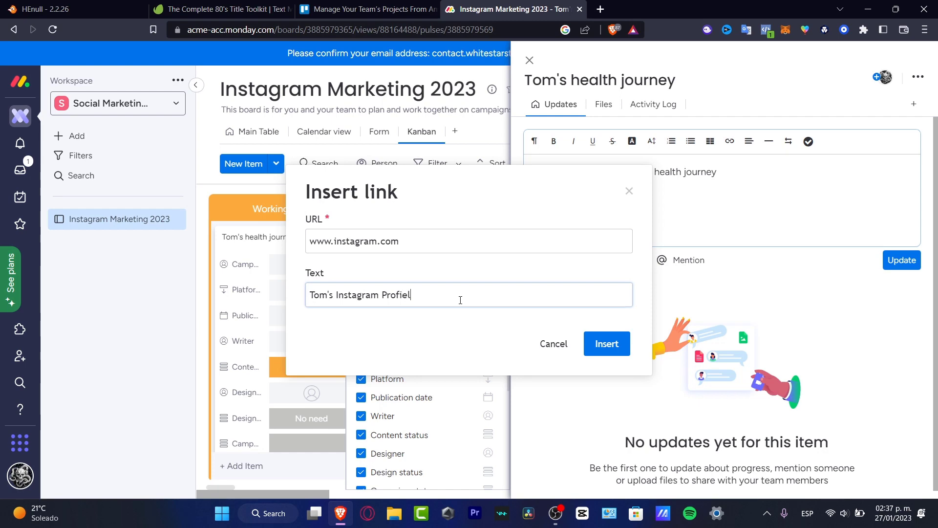
left_click(598, 348)
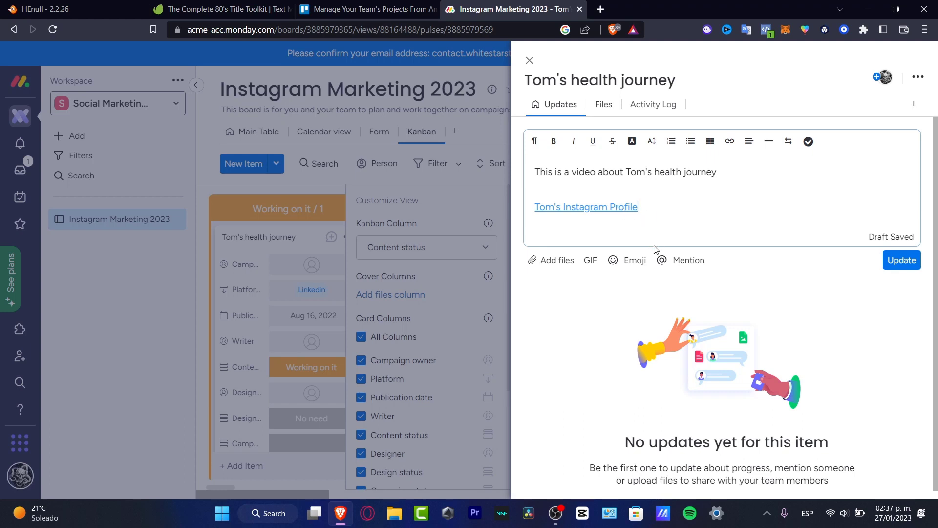
- Add a grinning emoji after the Instagram profile link in the update
left_click(630, 260)
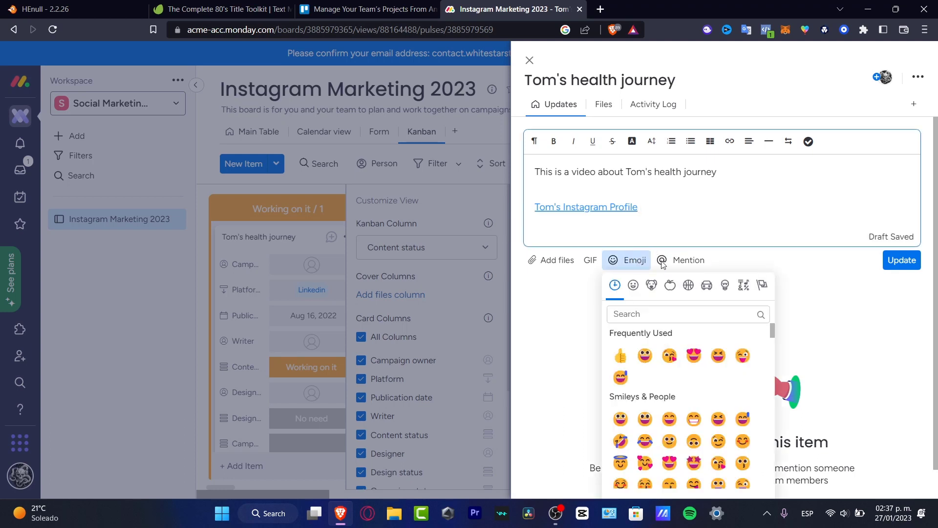
left_click(645, 355)
left_click(642, 234)
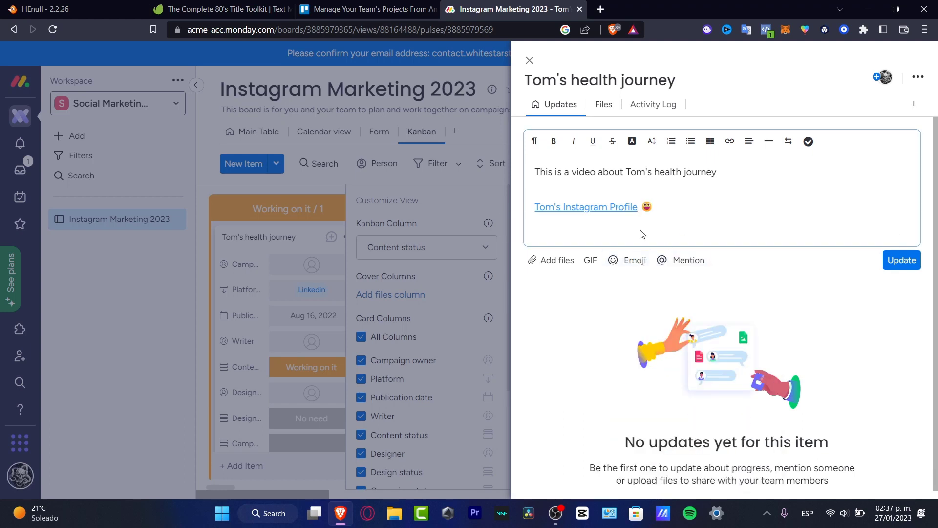
key("Return")
key("Return")
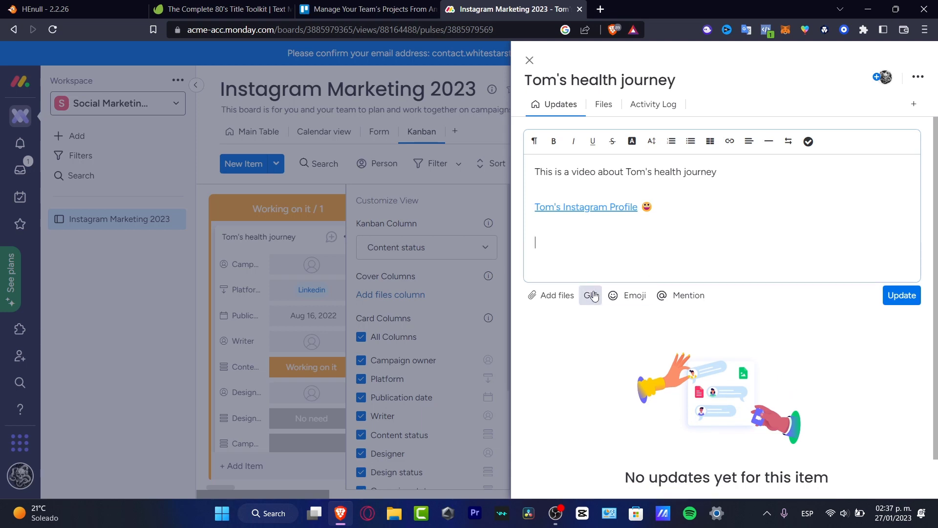
- Insert a happy bunny GIF found by searching 'happy', and post the update
left_click(590, 293)
type("happy")
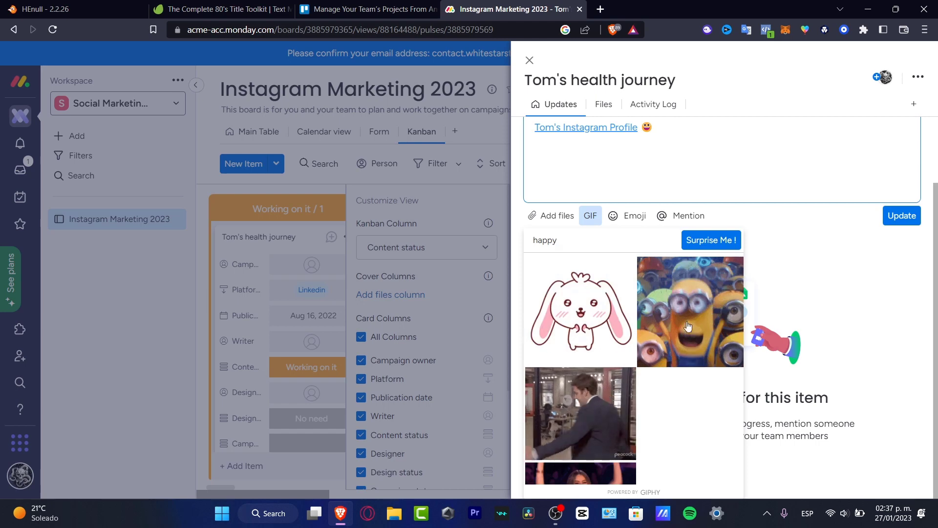
left_click(618, 293)
left_click(902, 335)
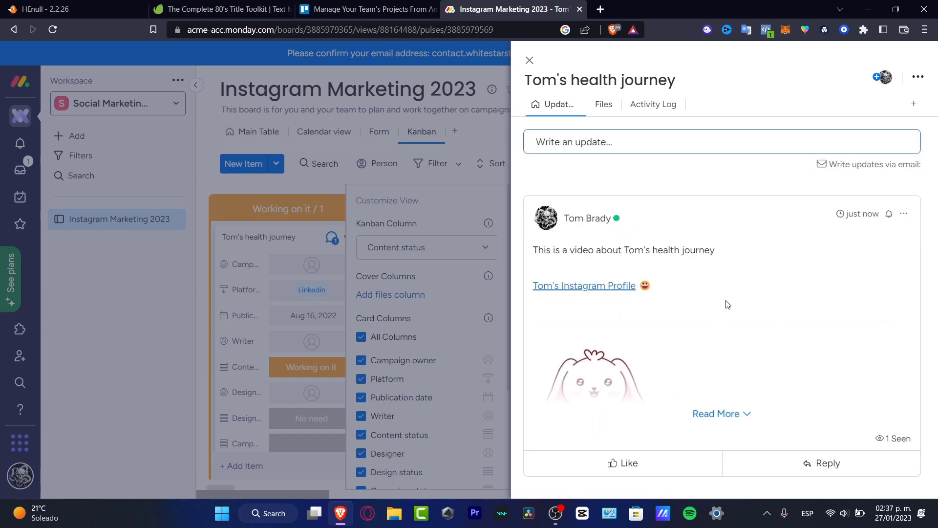
- Expand the posted update to review it, then close the item to return to Kanban
left_click(757, 413)
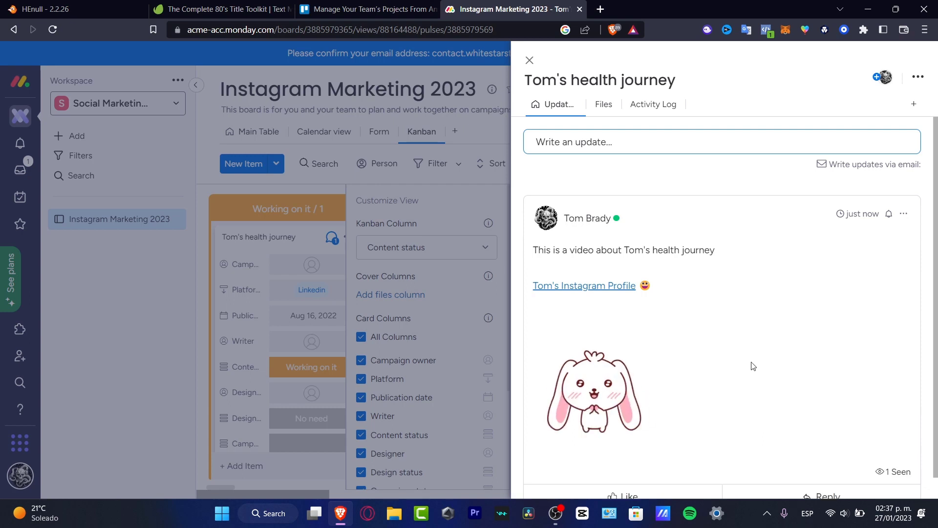
scroll(749, 333, "down", 1)
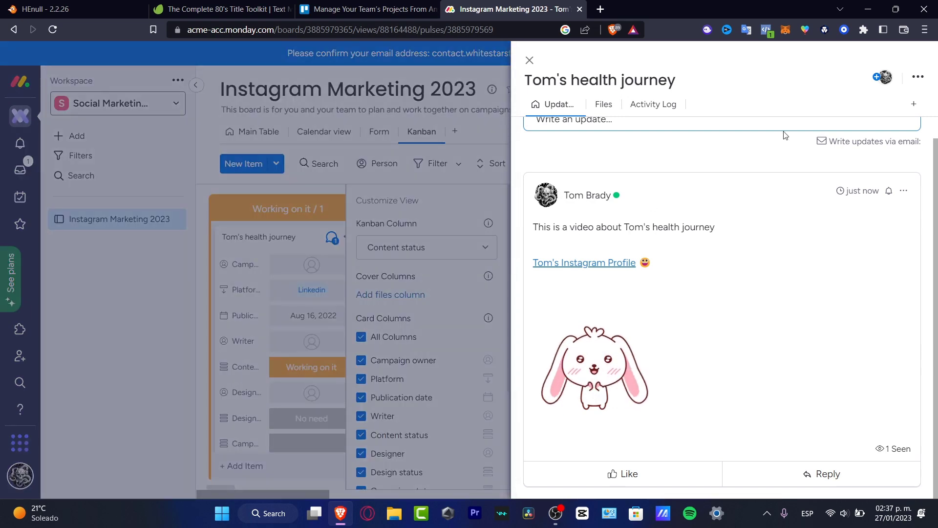
left_click(529, 60)
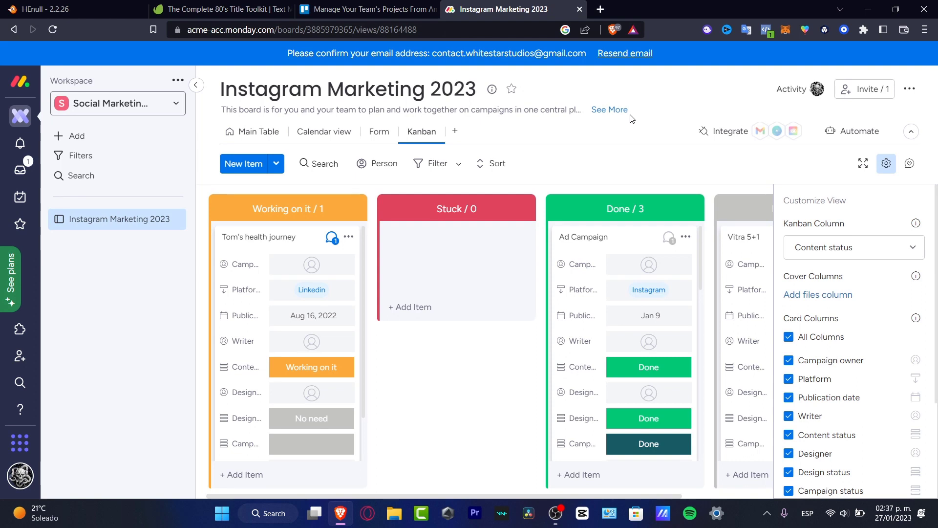
- Search the templates for 'marketing' and create boards from the Email marketing template
left_click(97, 135)
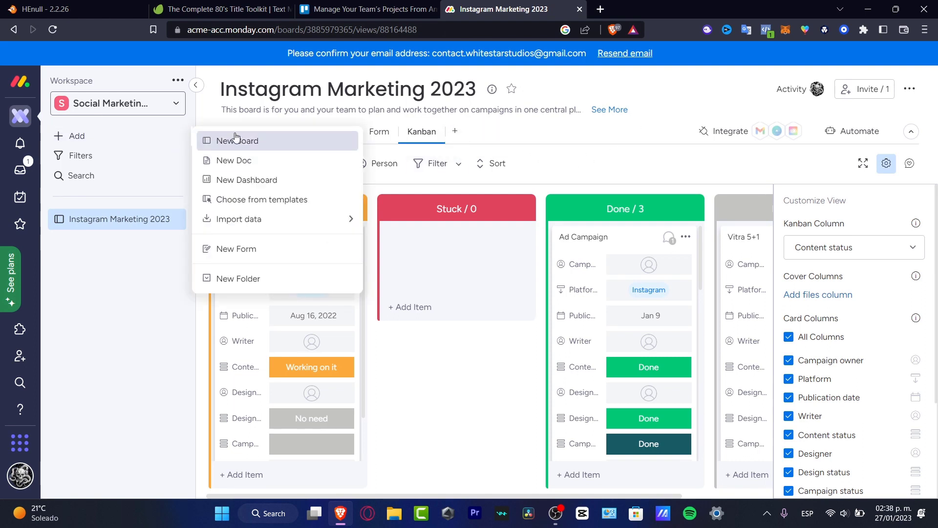
left_click(302, 199)
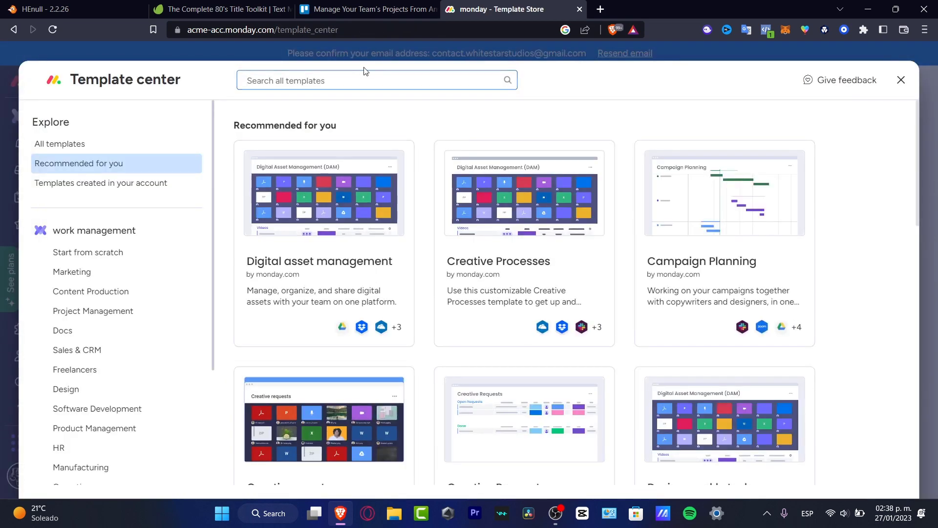
left_click(368, 80)
type("markng")
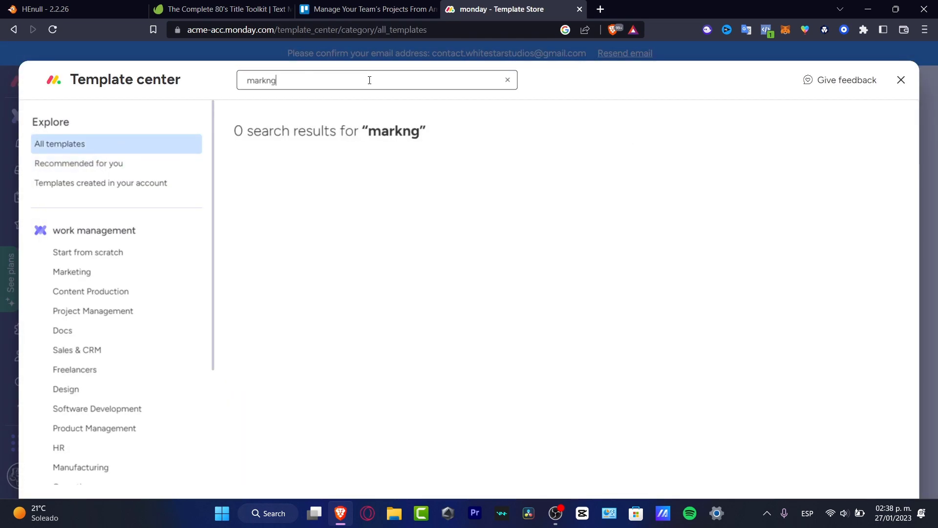
key("BackSpace")
key("BackSpace")
type("eti")
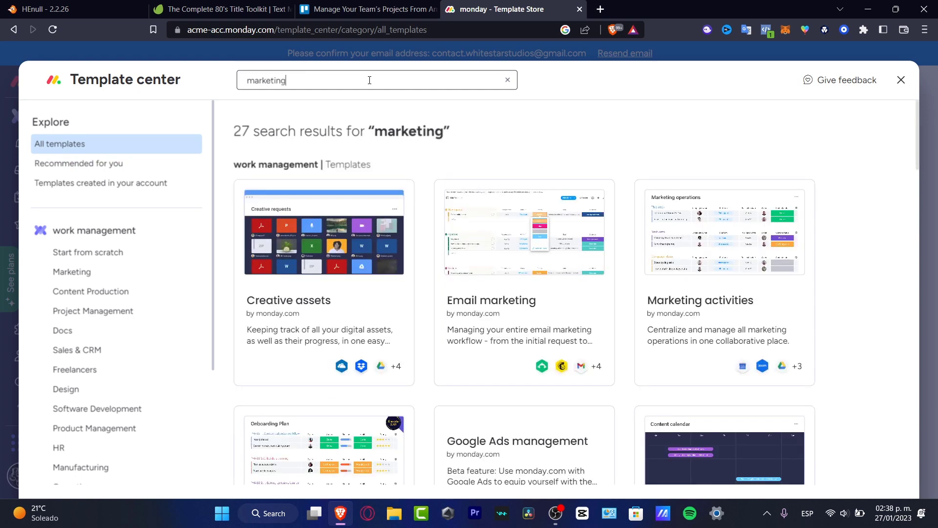
left_click(538, 268)
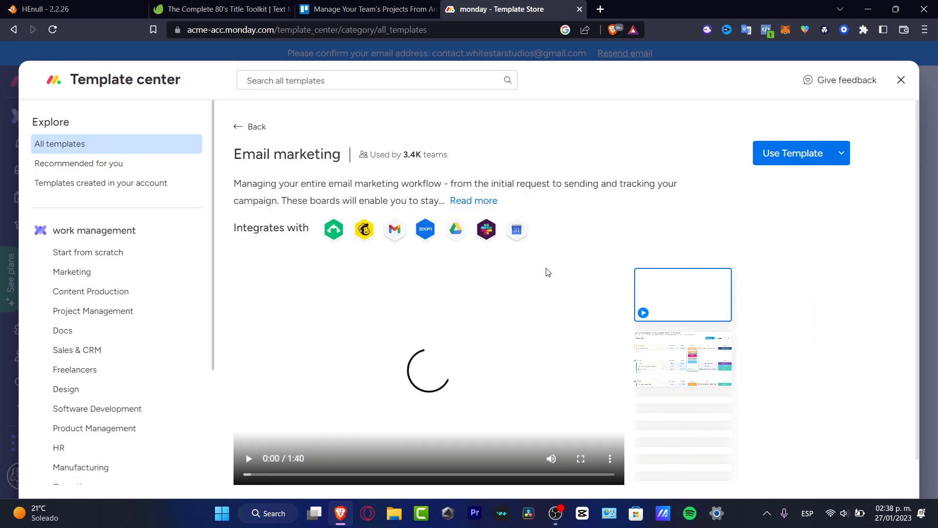
left_click(787, 162)
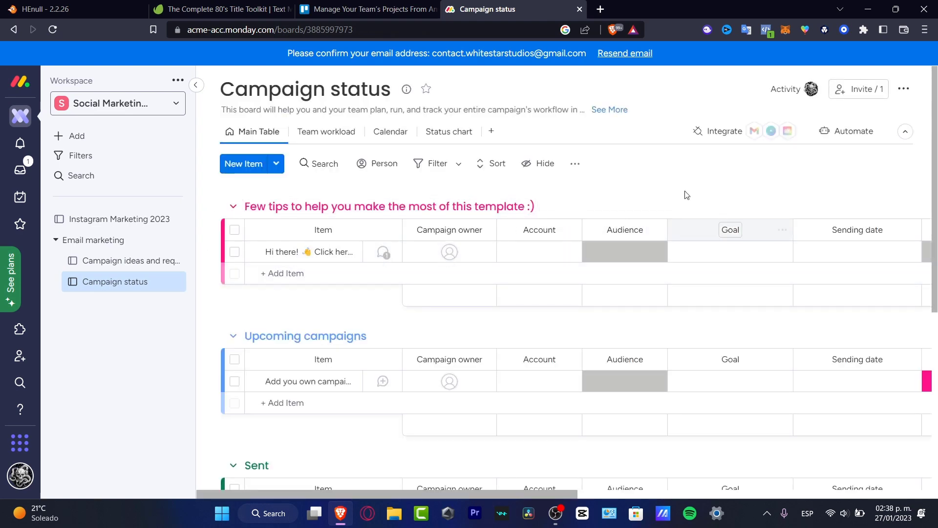
- Rename the board from Campaign status to 'Campaign Email 2023'
double_click(363, 88)
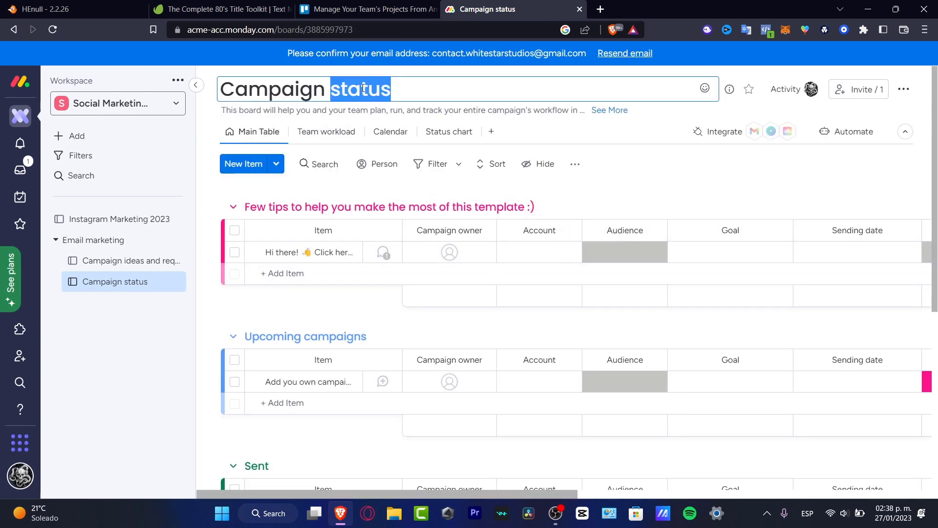
type("Email")
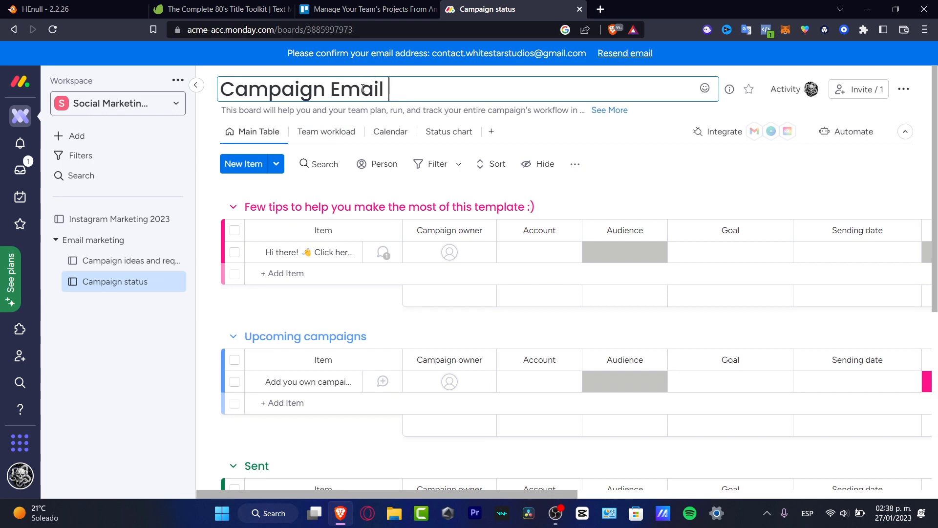
type(" 2023")
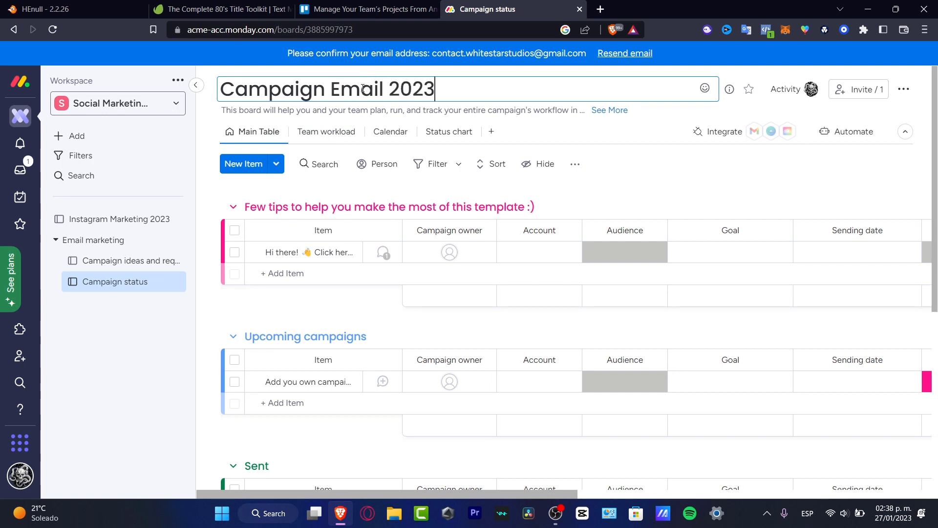
left_click(467, 325)
scroll(542, 365, "down", 3)
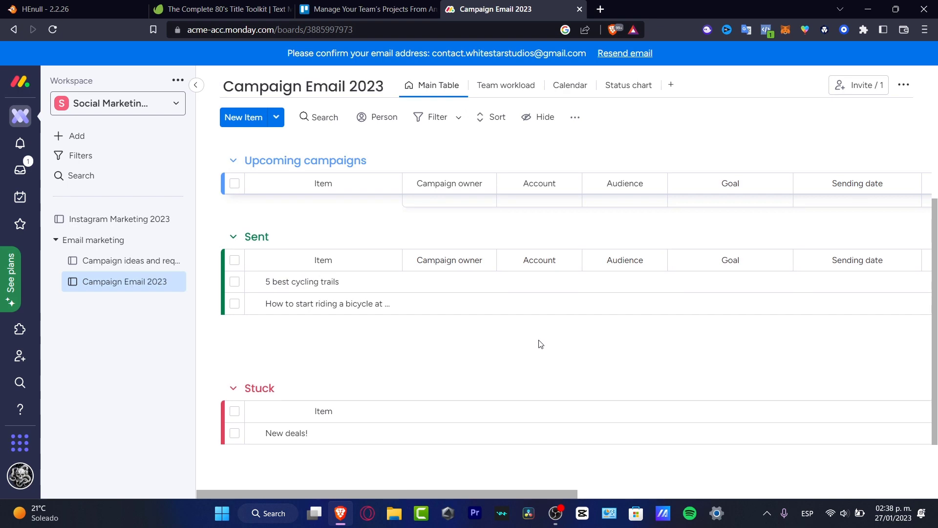
scroll(540, 342, "down", 2)
scroll(533, 333, "up", 5)
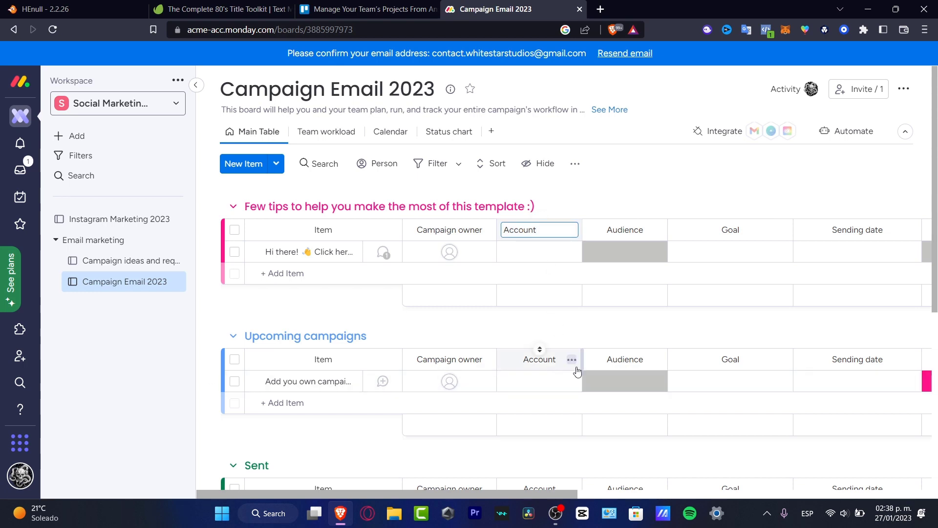
- Rename the Audience column to 'Team Members'
left_click(632, 360)
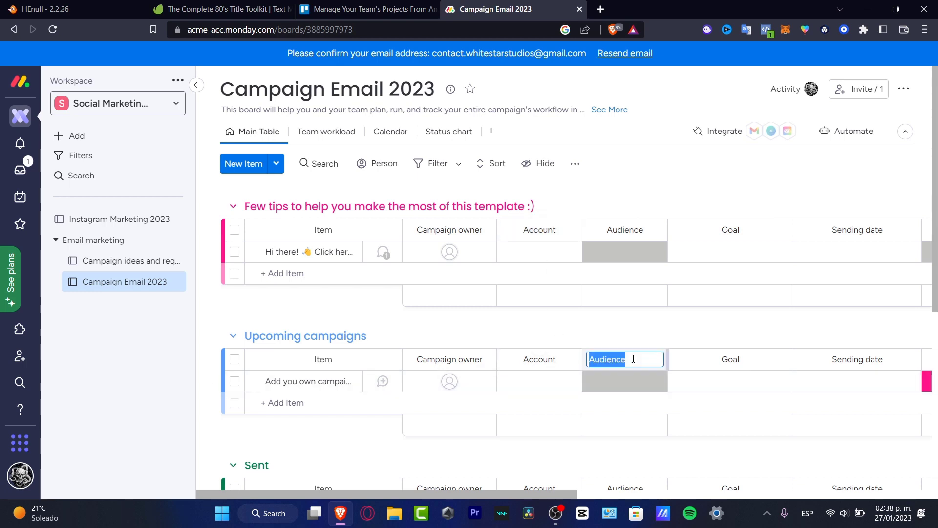
type("T")
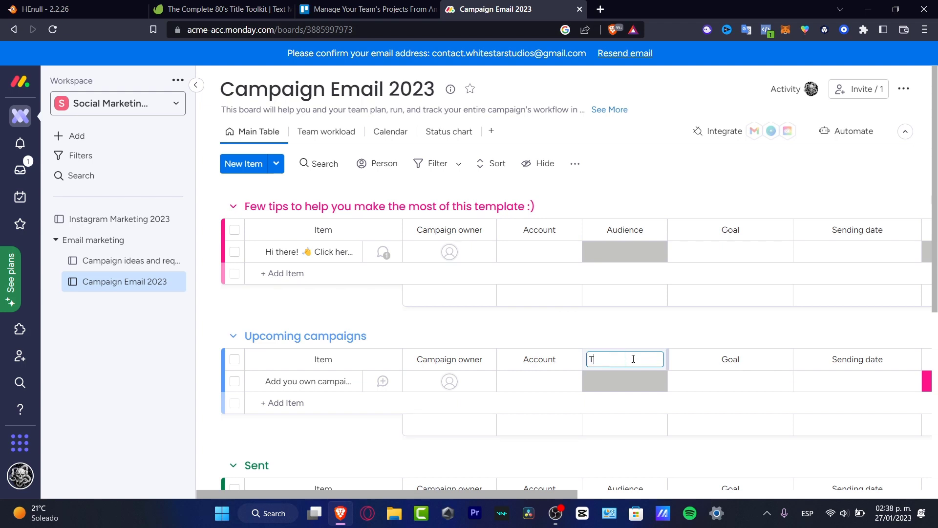
type("eam Members")
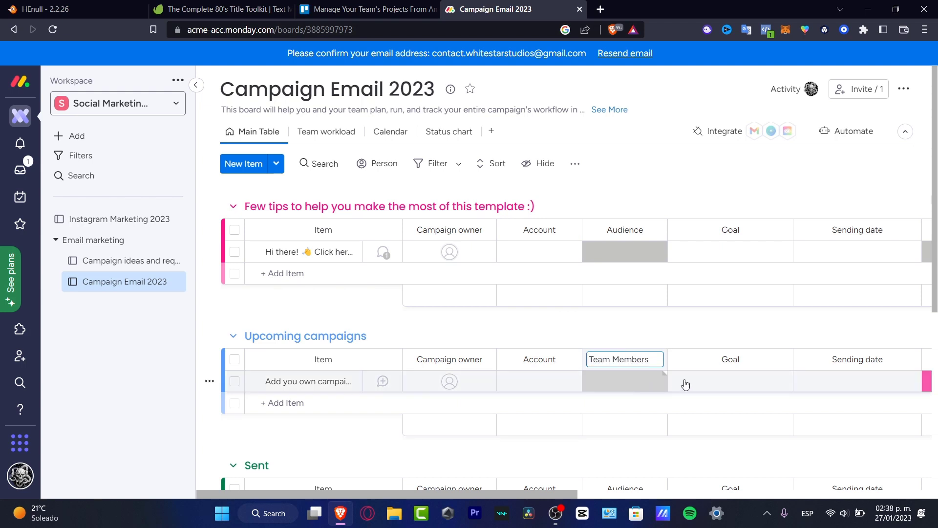
key("Return")
- Open a Team Members cell's labels and begin adding an owner for an Upcoming campaigns item
left_click(638, 380)
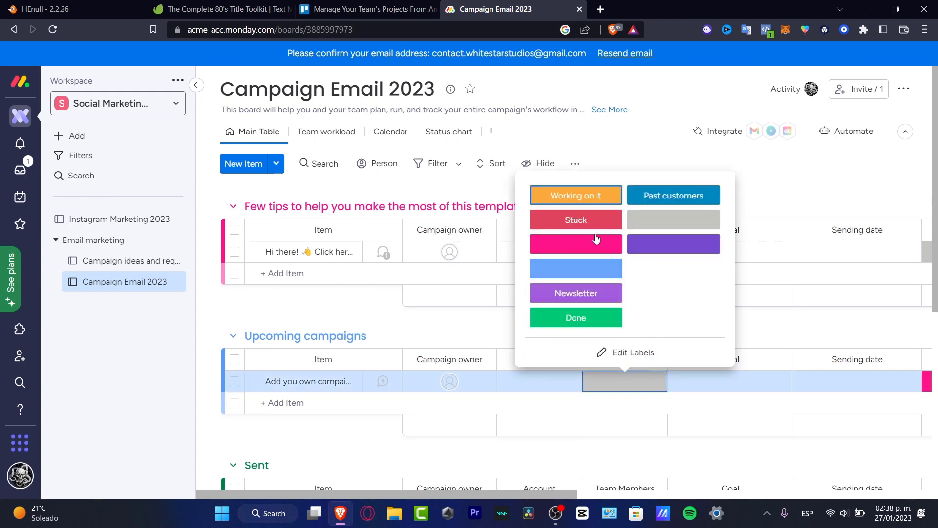
left_click(408, 402)
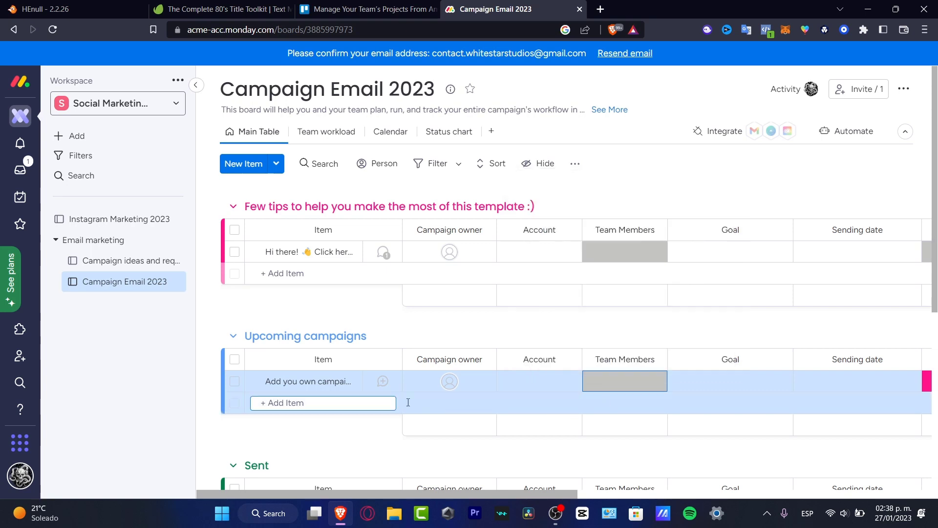
left_click(413, 382)
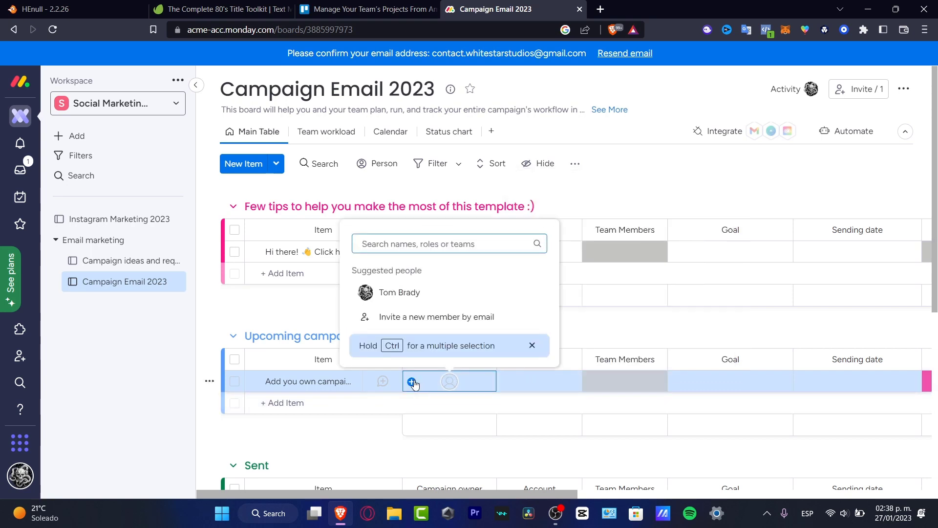